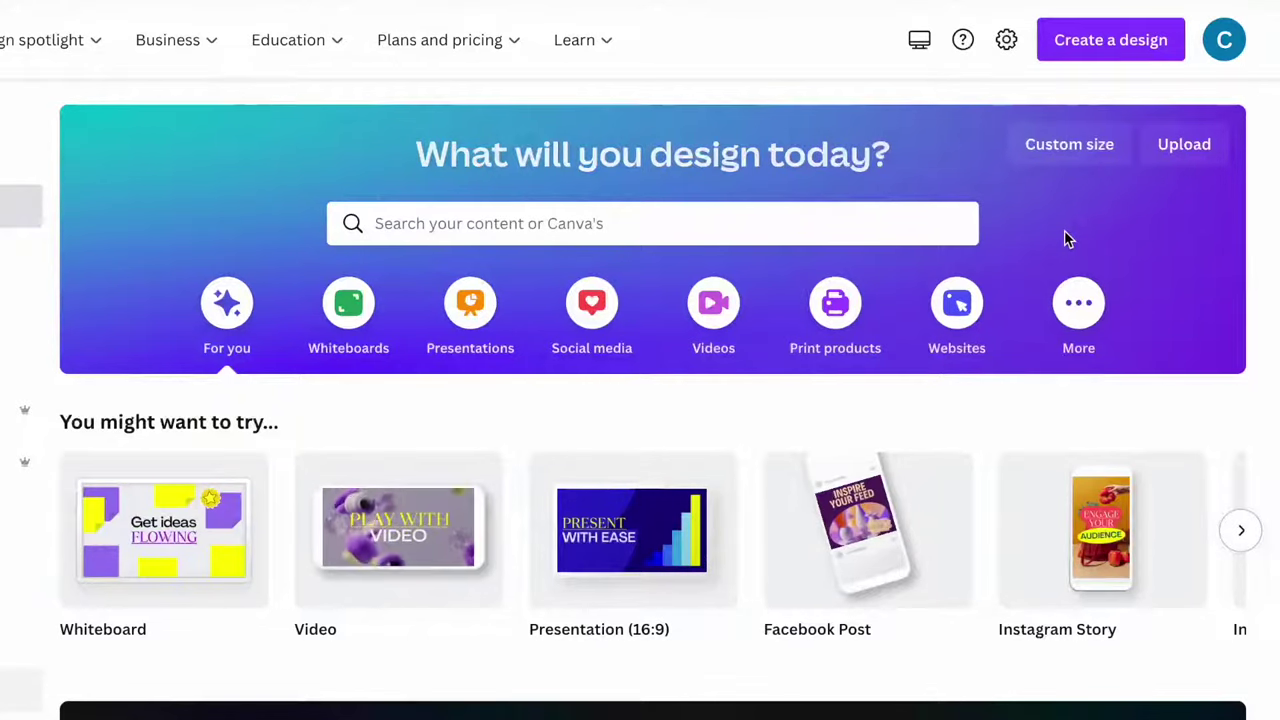
- Browse the Videos formats and create a blank 1920 × 1080 px Video design
{"action": "left_click", "coordinate": [713, 306]}
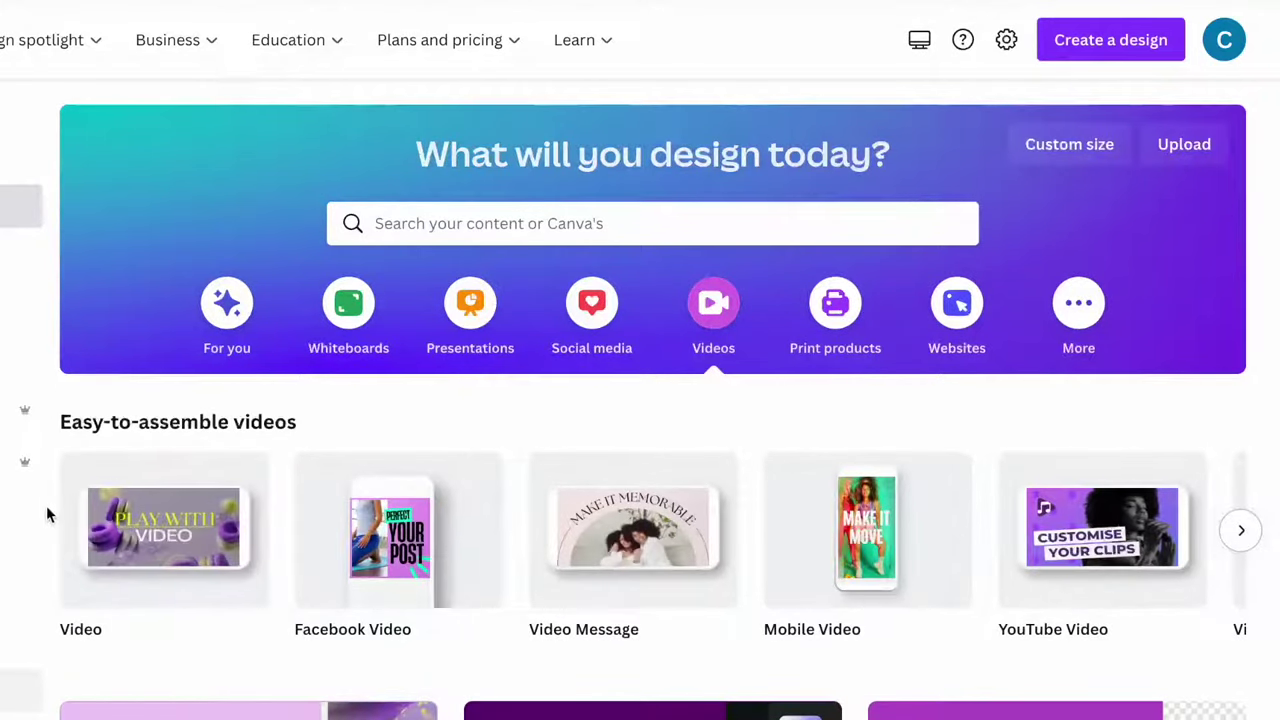
{"action": "mouse_move", "coordinate": [108, 500]}
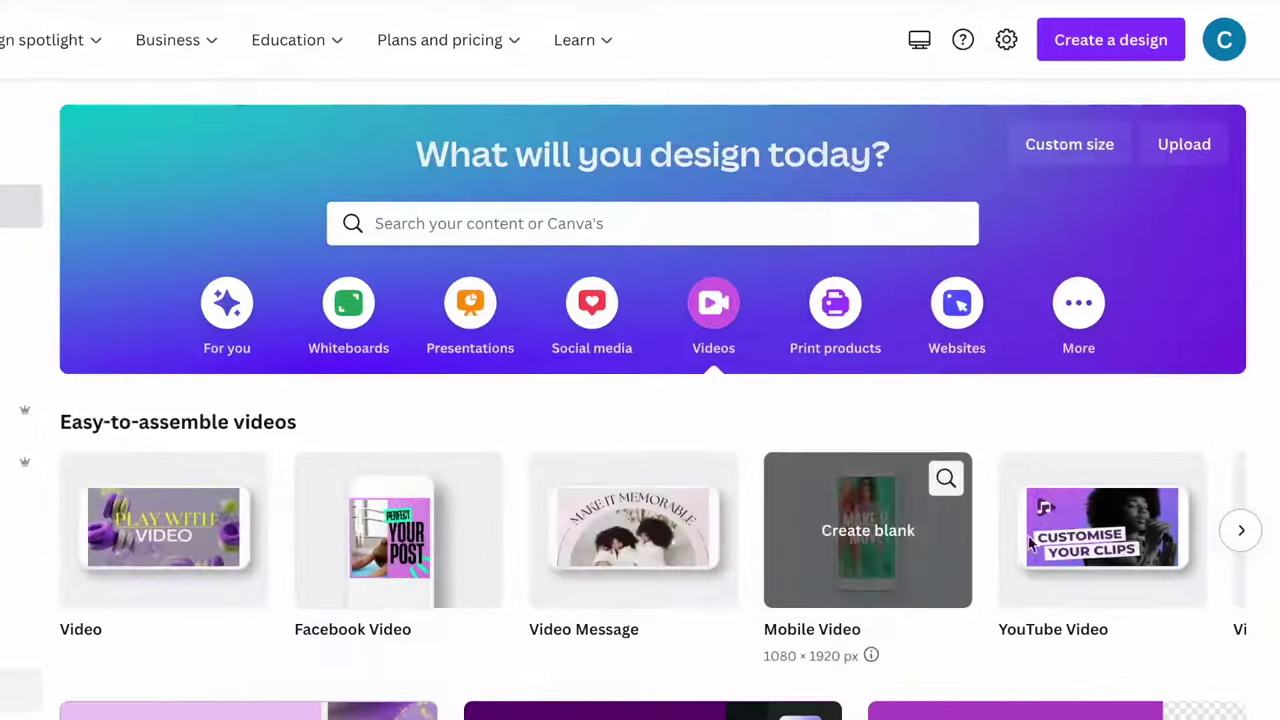
{"action": "mouse_move", "coordinate": [1138, 538]}
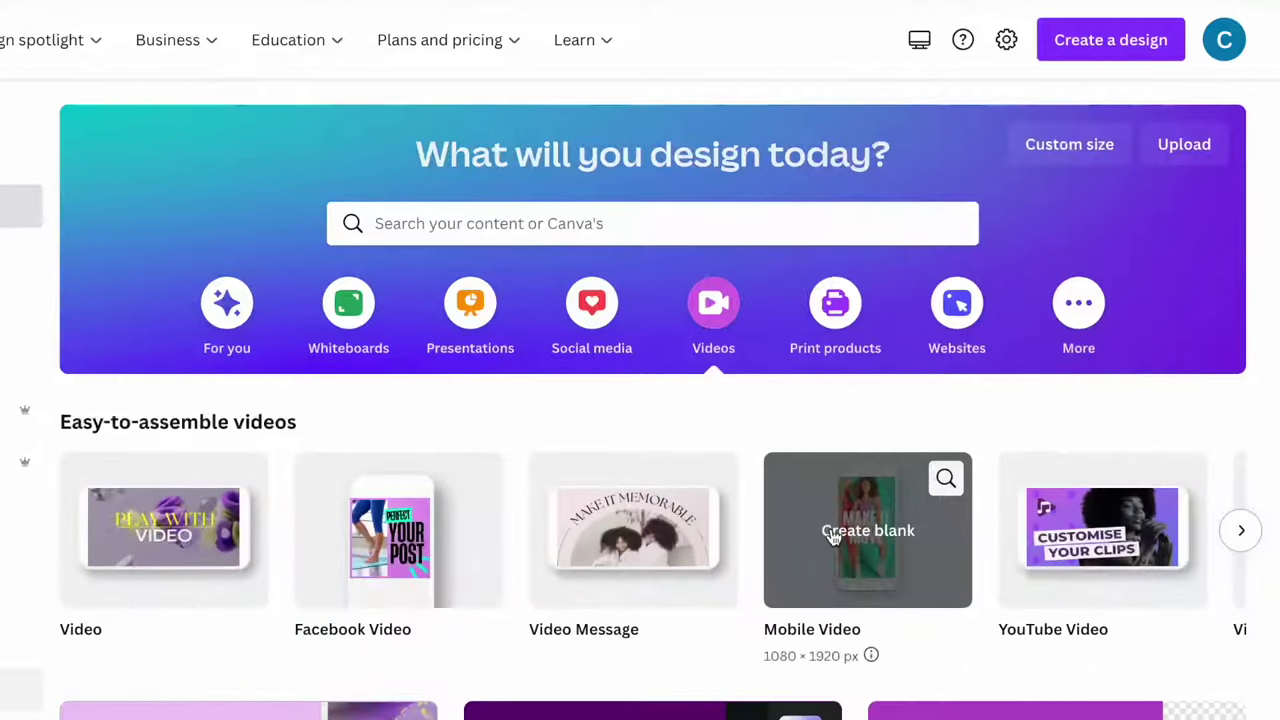
{"action": "mouse_move", "coordinate": [380, 548]}
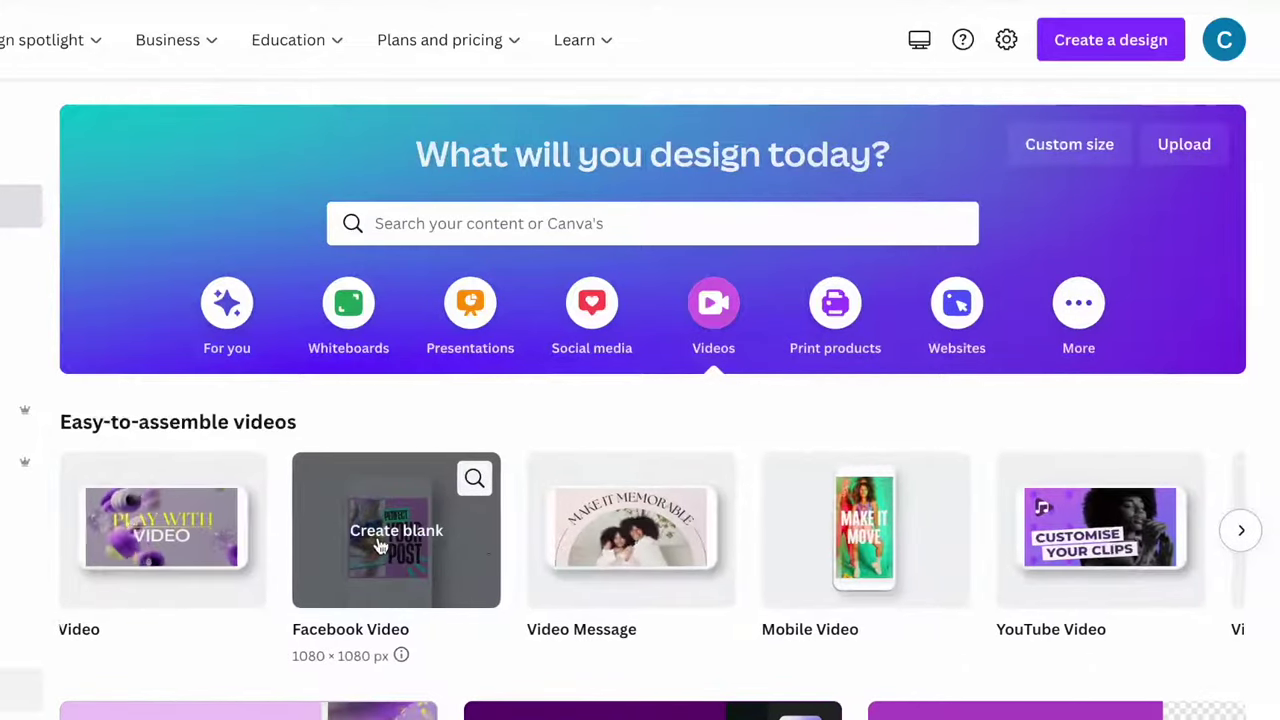
{"action": "scroll", "coordinate": [380, 548], "scroll_direction": "right", "scroll_amount": 3}
{"action": "scroll", "coordinate": [613, 540], "scroll_direction": "right", "scroll_amount": 5}
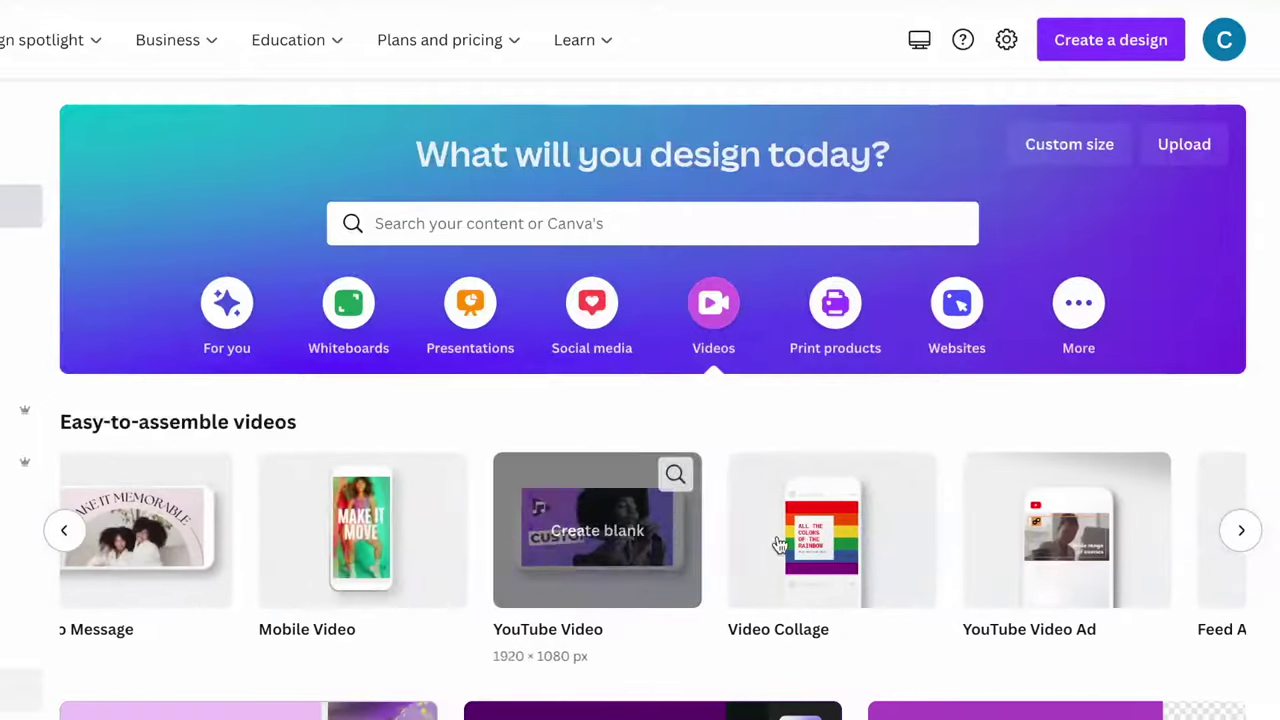
{"action": "scroll", "coordinate": [808, 549], "scroll_direction": "right", "scroll_amount": 5}
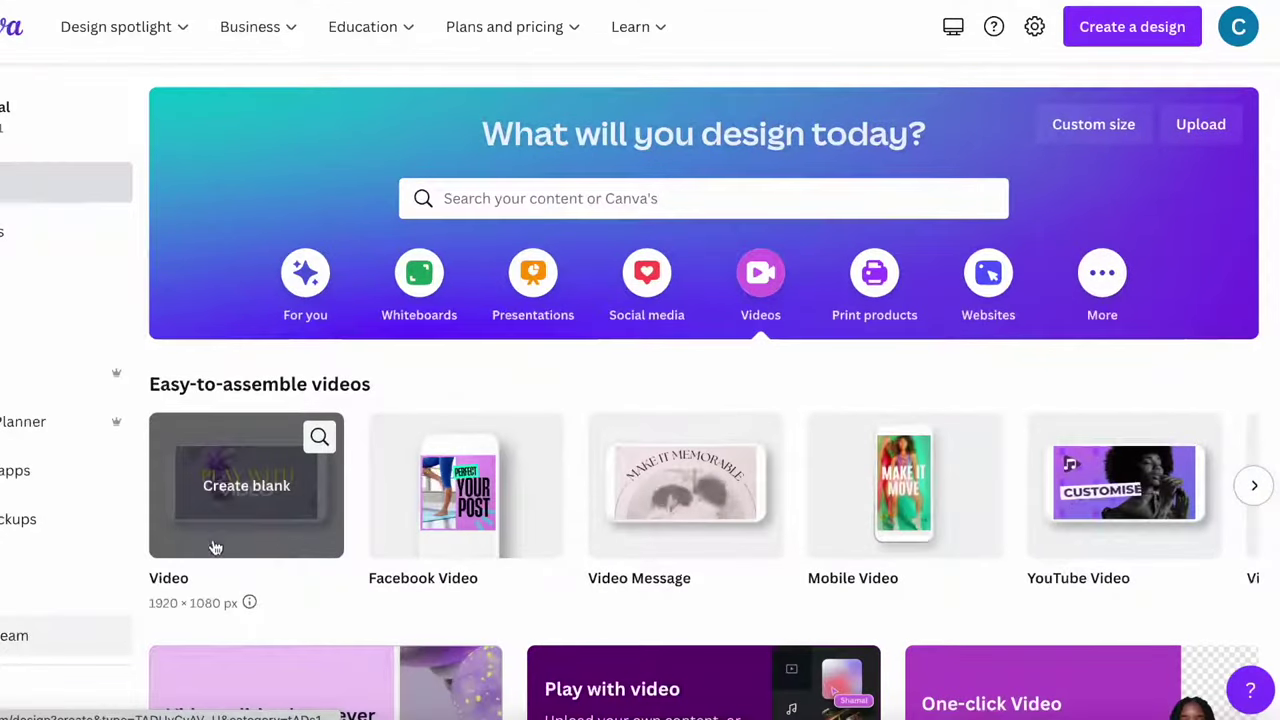
{"action": "left_click", "coordinate": [238, 487]}
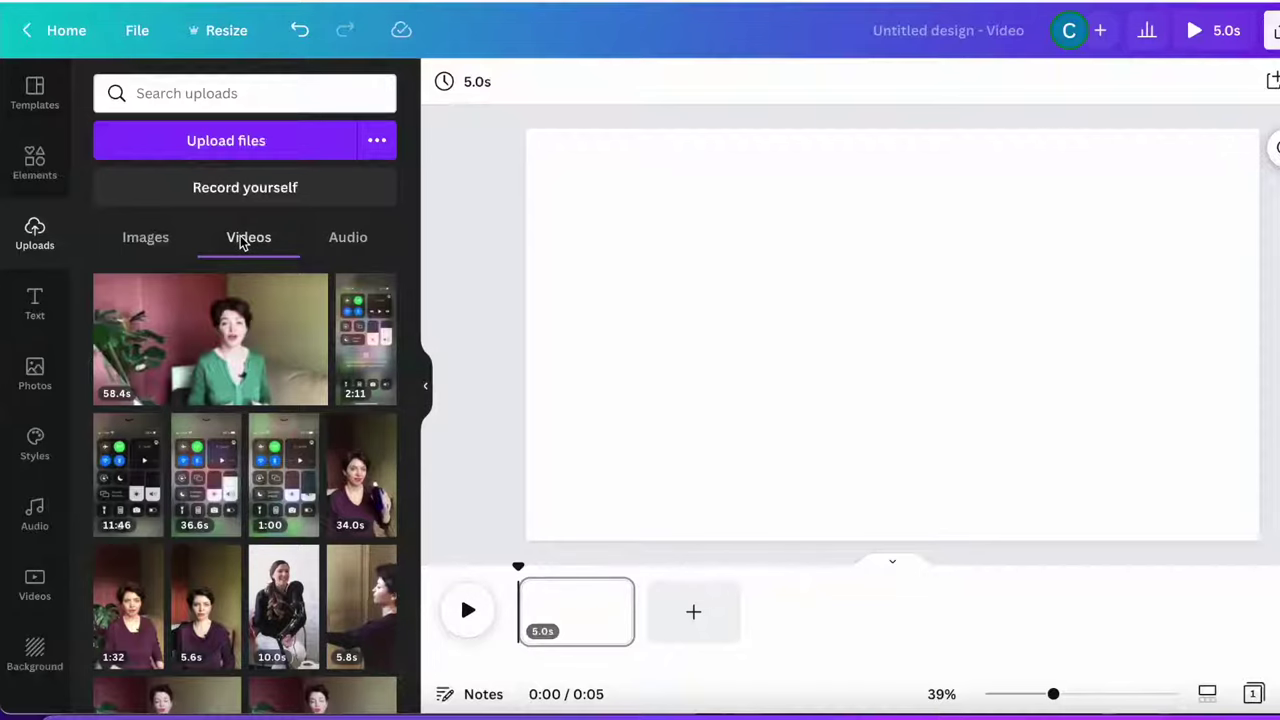
- Add the 11.0 s blurred crowd stock clip as page 1 and the 24.0 s sandy beach path clip as page 2
{"action": "left_click", "coordinate": [33, 597]}
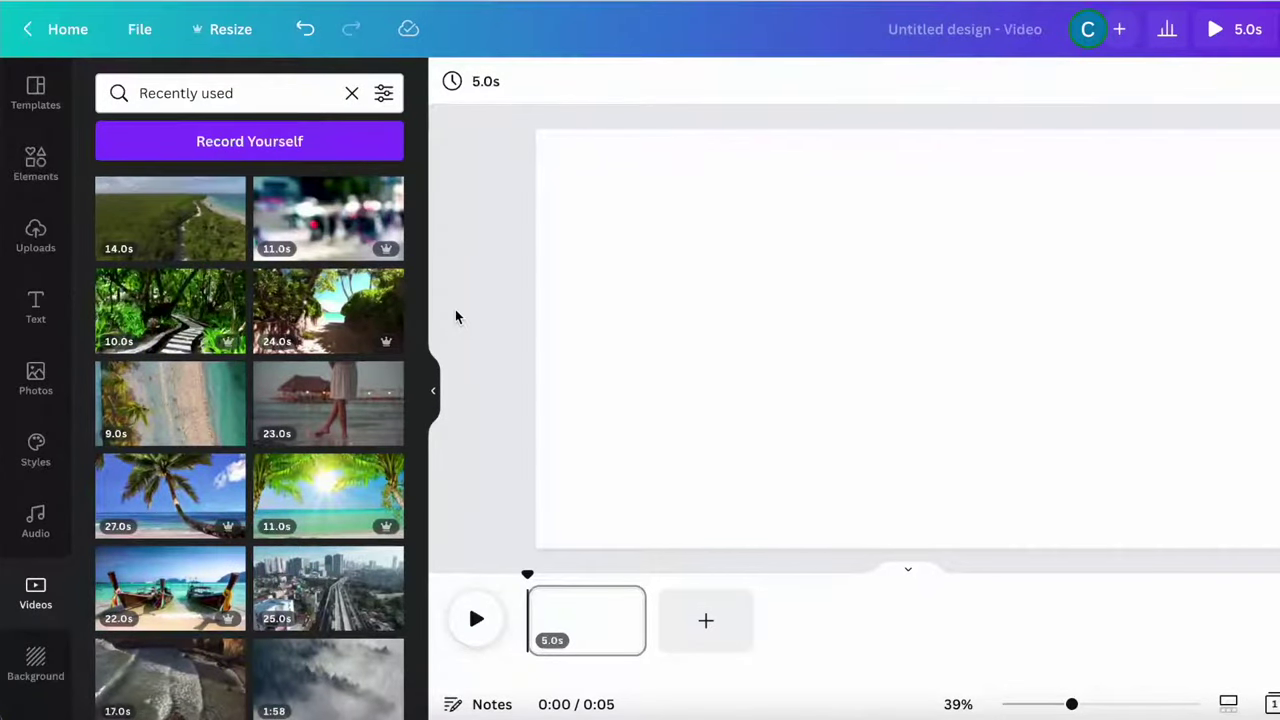
{"action": "key", "text": "ctrl+z"}
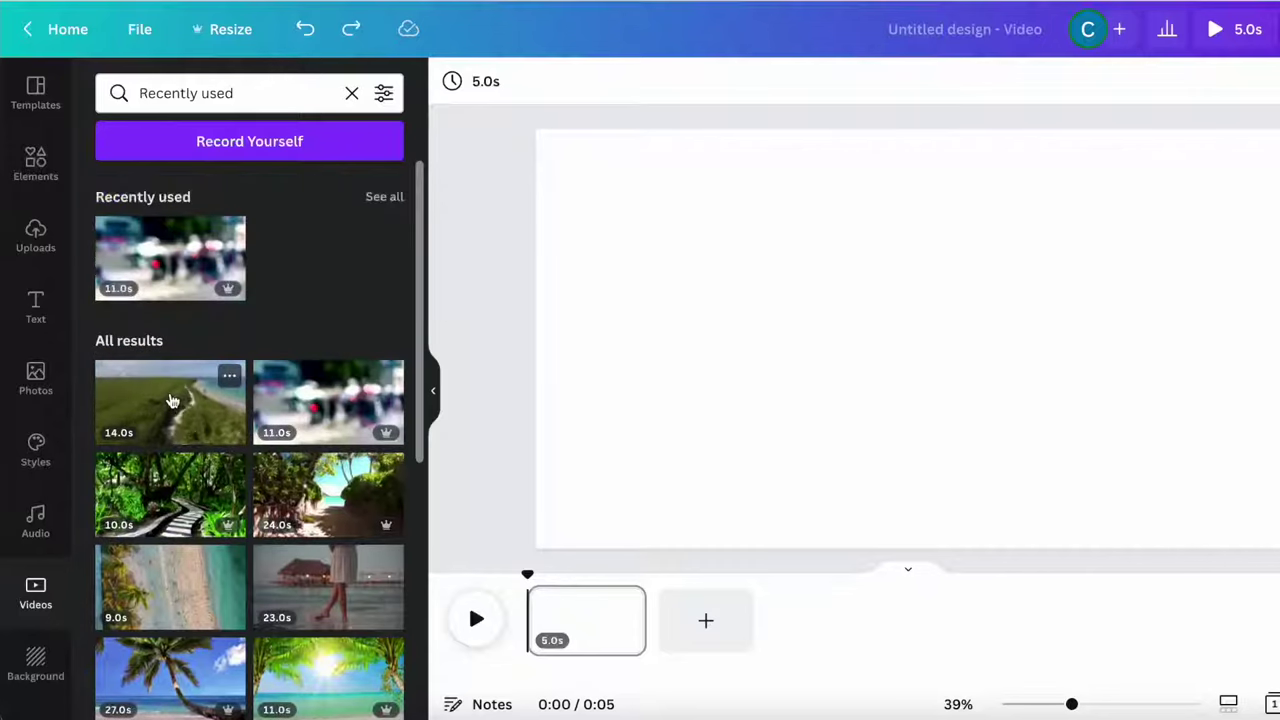
{"action": "scroll", "coordinate": [172, 400], "scroll_direction": "down", "scroll_amount": 2}
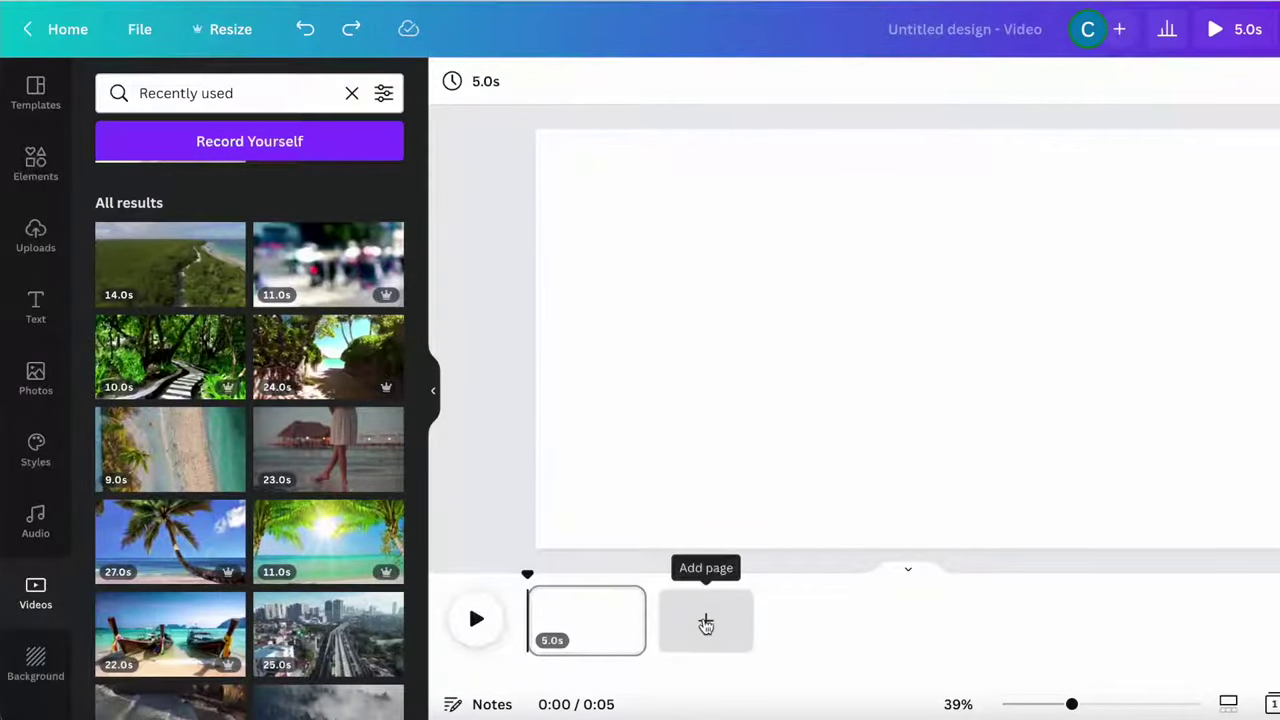
{"action": "left_click_drag", "start_coordinate": [330, 265], "coordinate": [560, 615]}
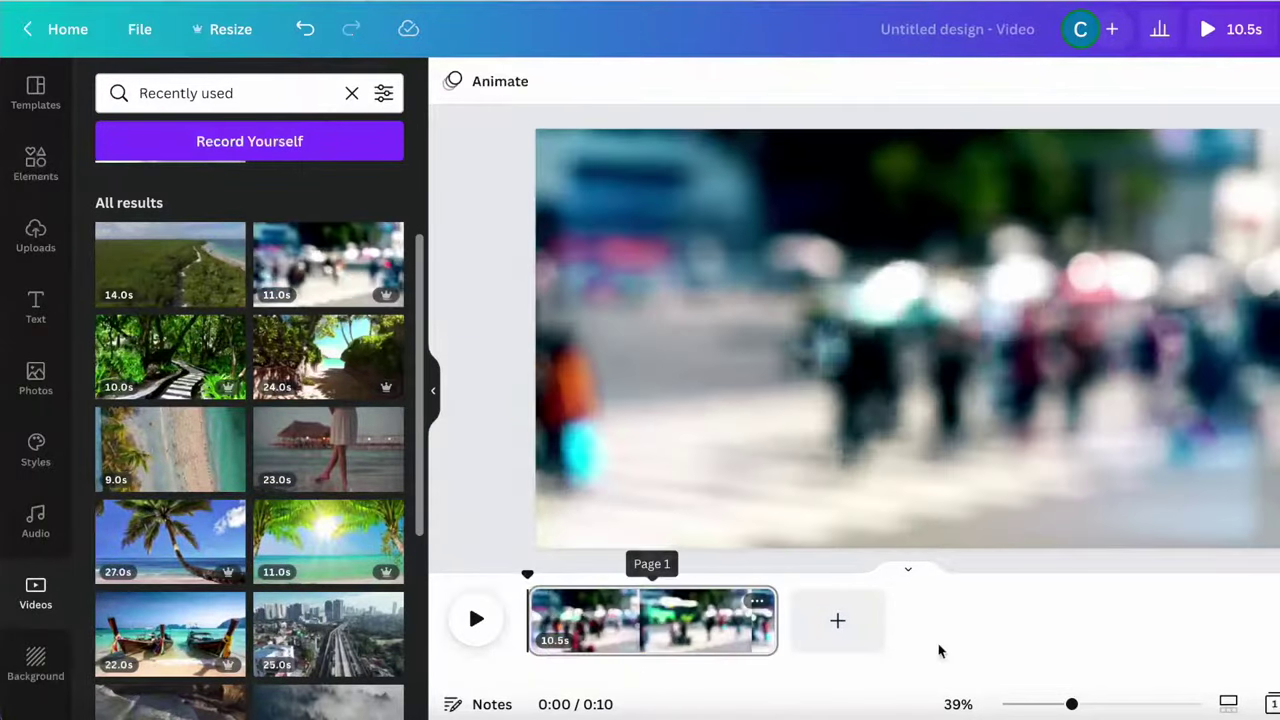
{"action": "left_click_drag", "start_coordinate": [335, 362], "coordinate": [816, 621]}
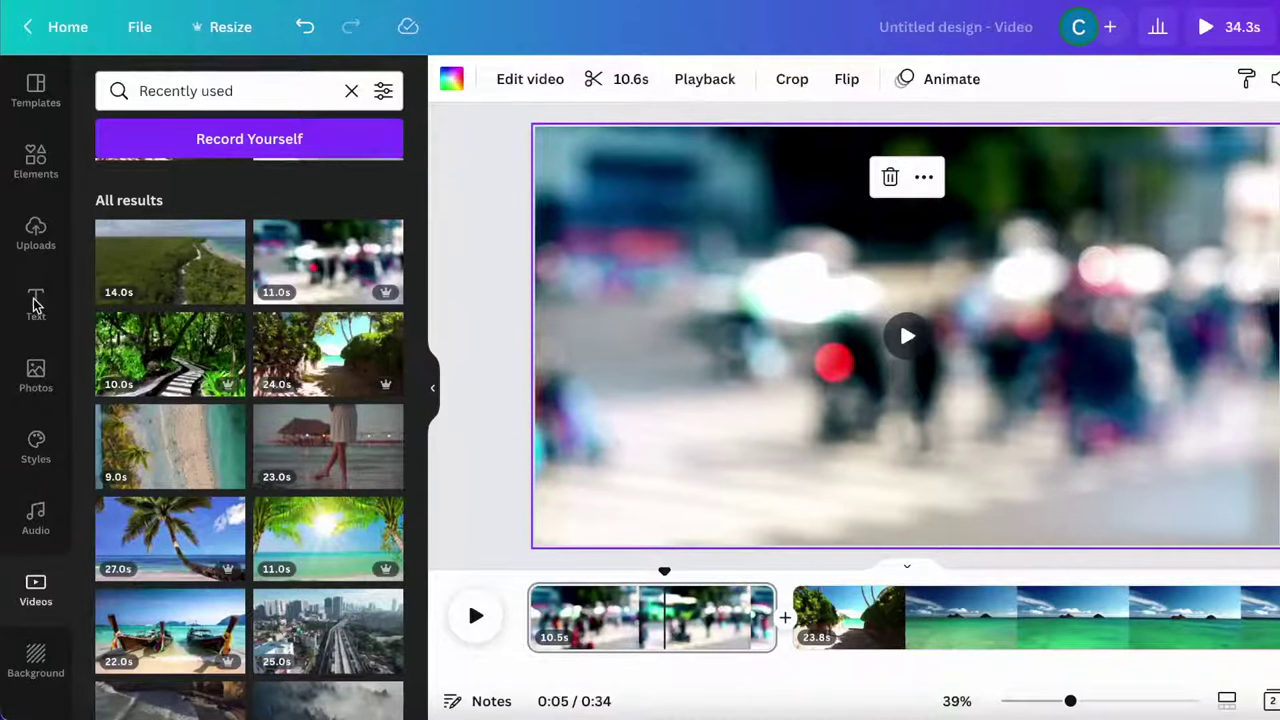
- Add the text "Et c'est reparti pour un tour..." over the crowd clip and move it to the lower part of the frame
{"action": "left_click", "coordinate": [35, 305]}
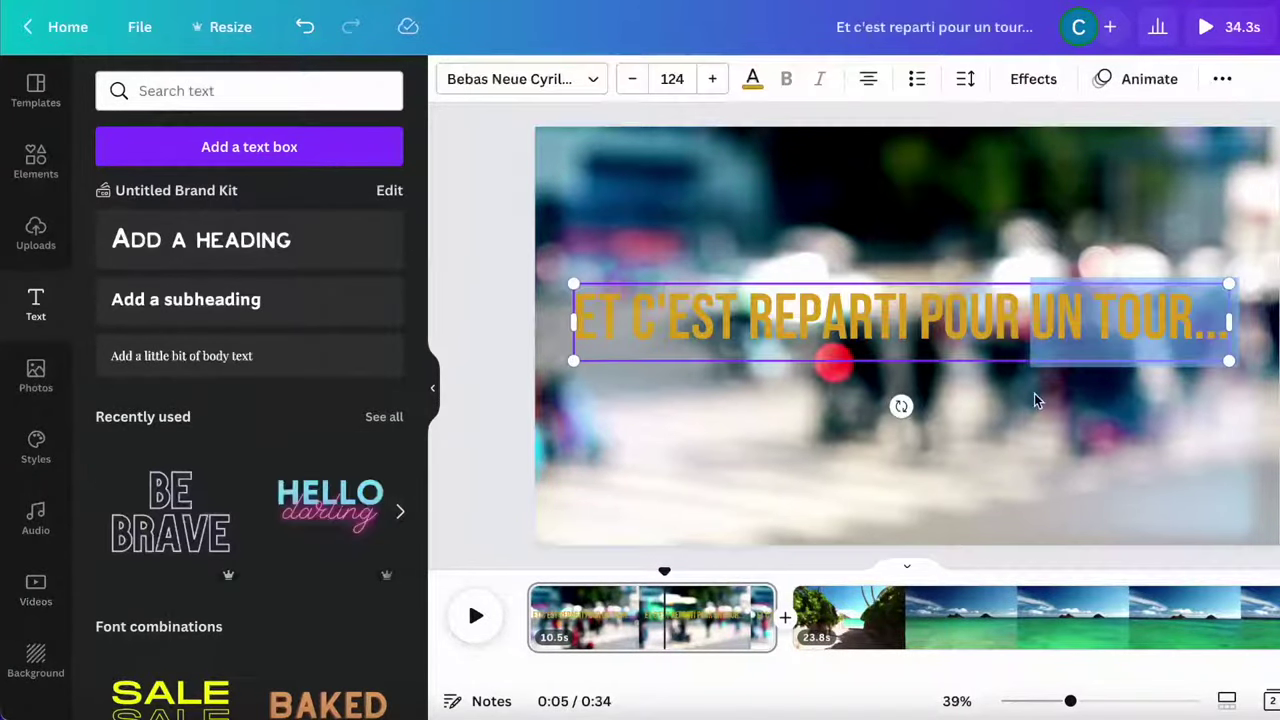
{"action": "left_click", "coordinate": [1011, 381]}
{"action": "left_click", "coordinate": [1130, 318]}
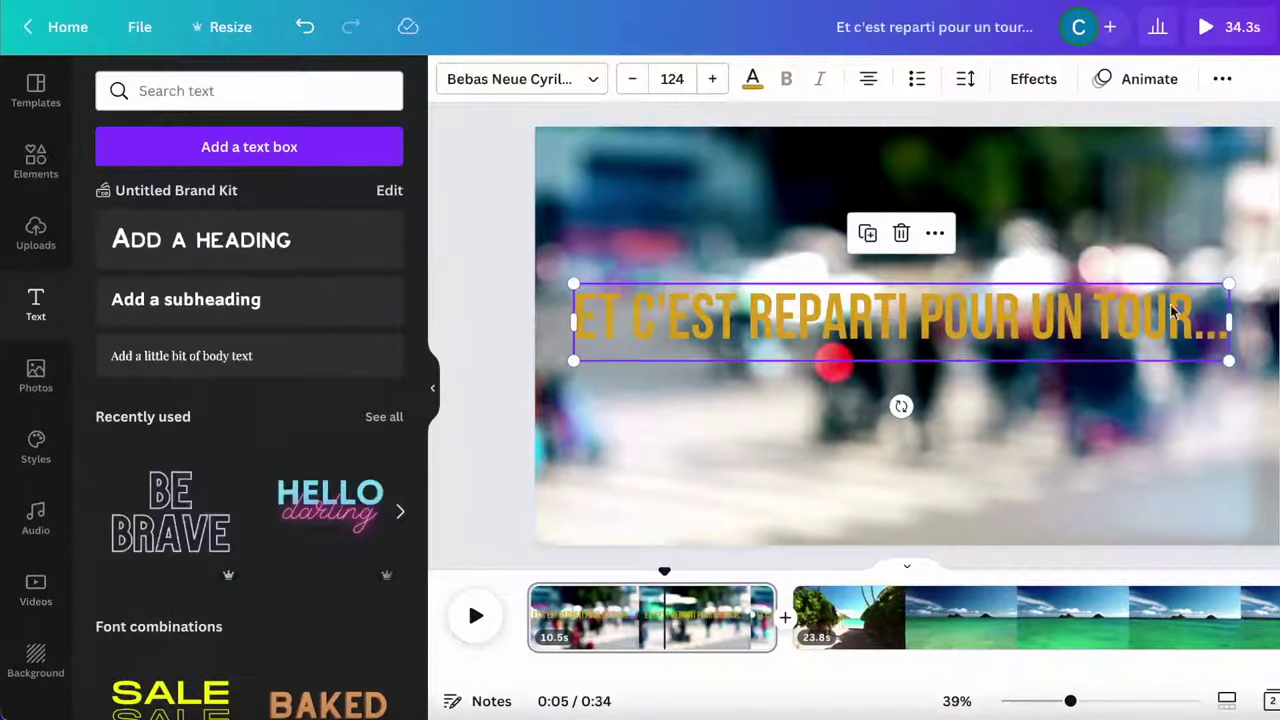
{"action": "left_click_drag", "start_coordinate": [970, 290], "coordinate": [1000, 466]}
{"action": "left_click", "coordinate": [990, 400]}
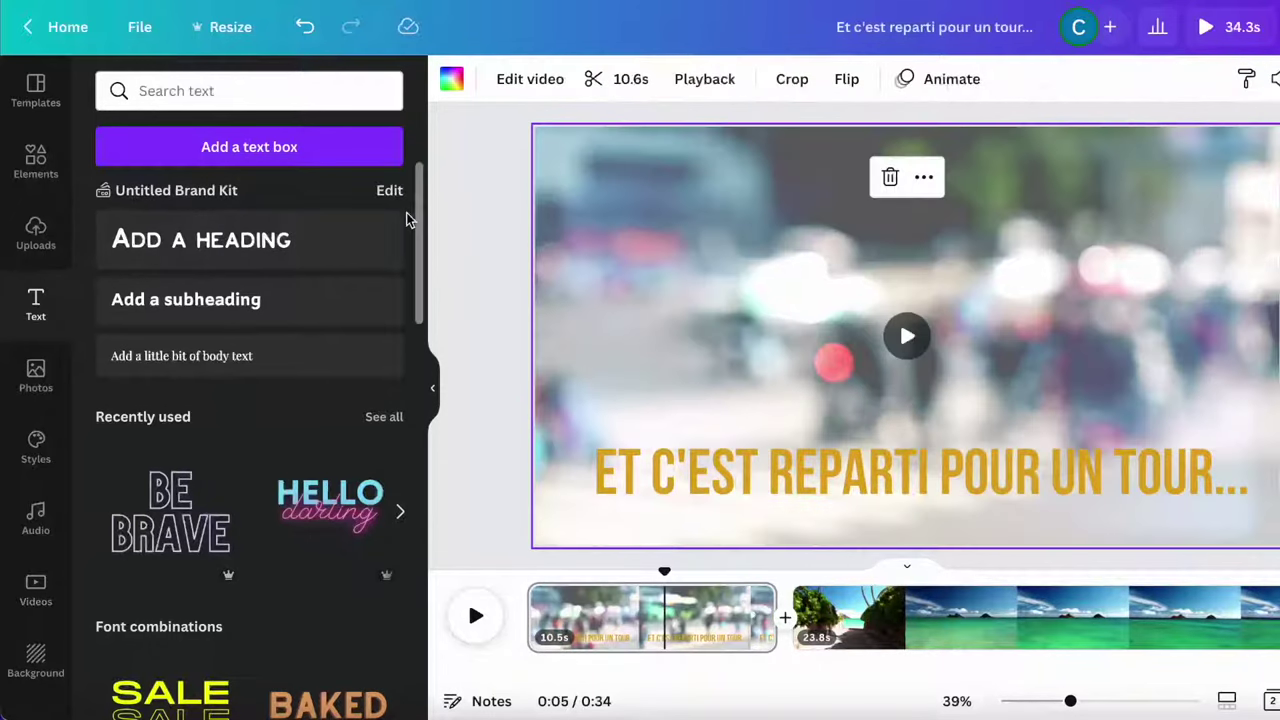
- Trim the start and end of the crowd clip so that it lasts 2.5 s
{"action": "left_click", "coordinate": [543, 600]}
{"action": "left_click_drag", "start_coordinate": [541, 600], "coordinate": [558, 601]}
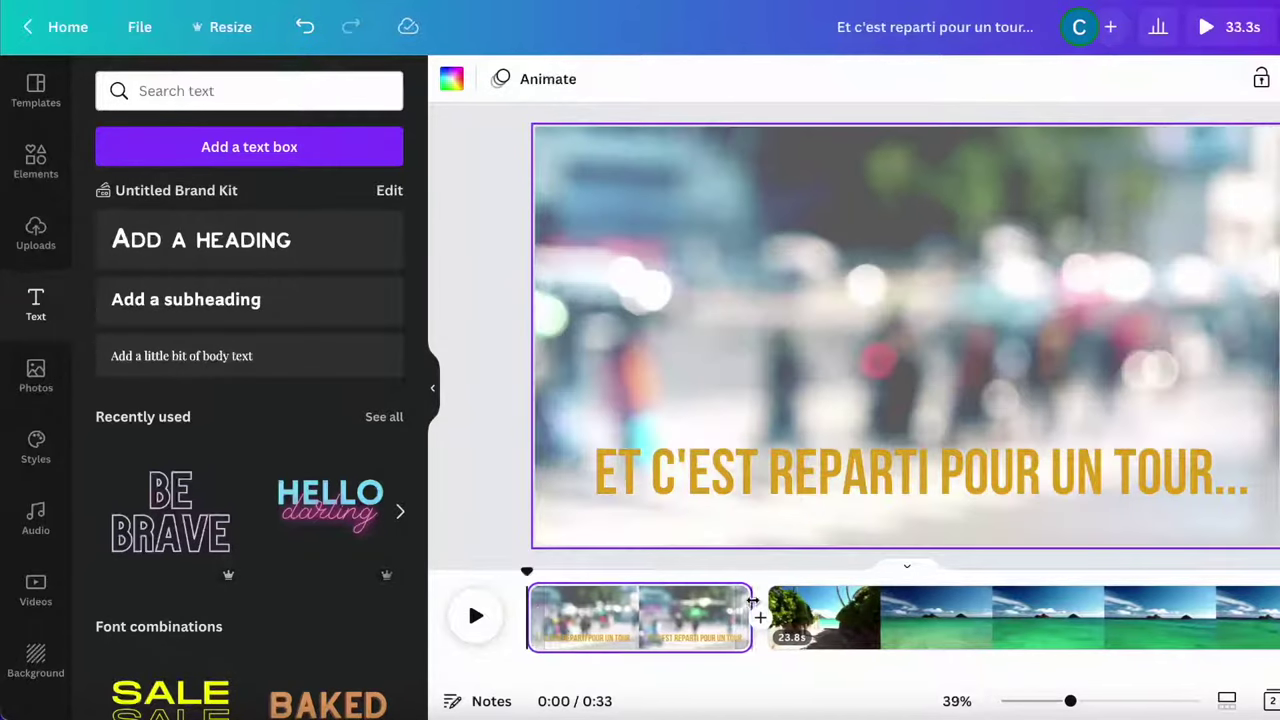
{"action": "left_click_drag", "start_coordinate": [746, 601], "coordinate": [592, 601]}
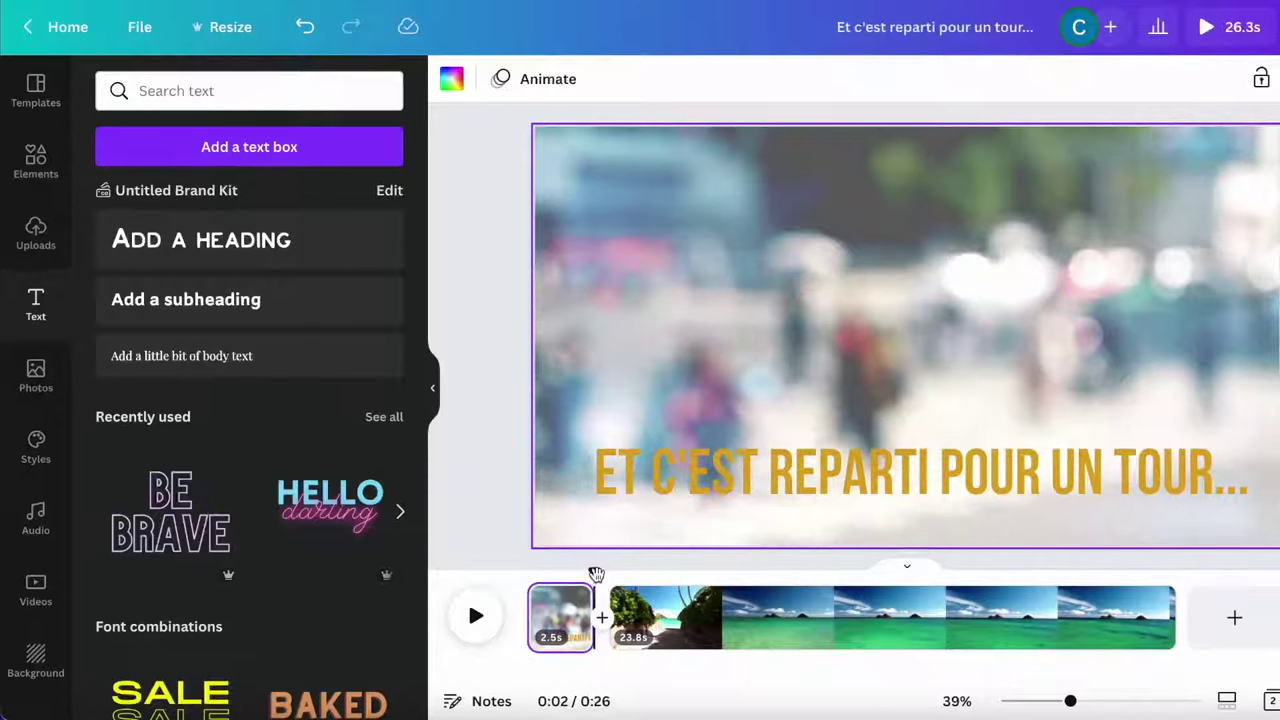
- Add a Circle Wipe transition between the two clips with direction Out and a duration of 0.5 seconds
{"action": "left_click", "coordinate": [603, 630]}
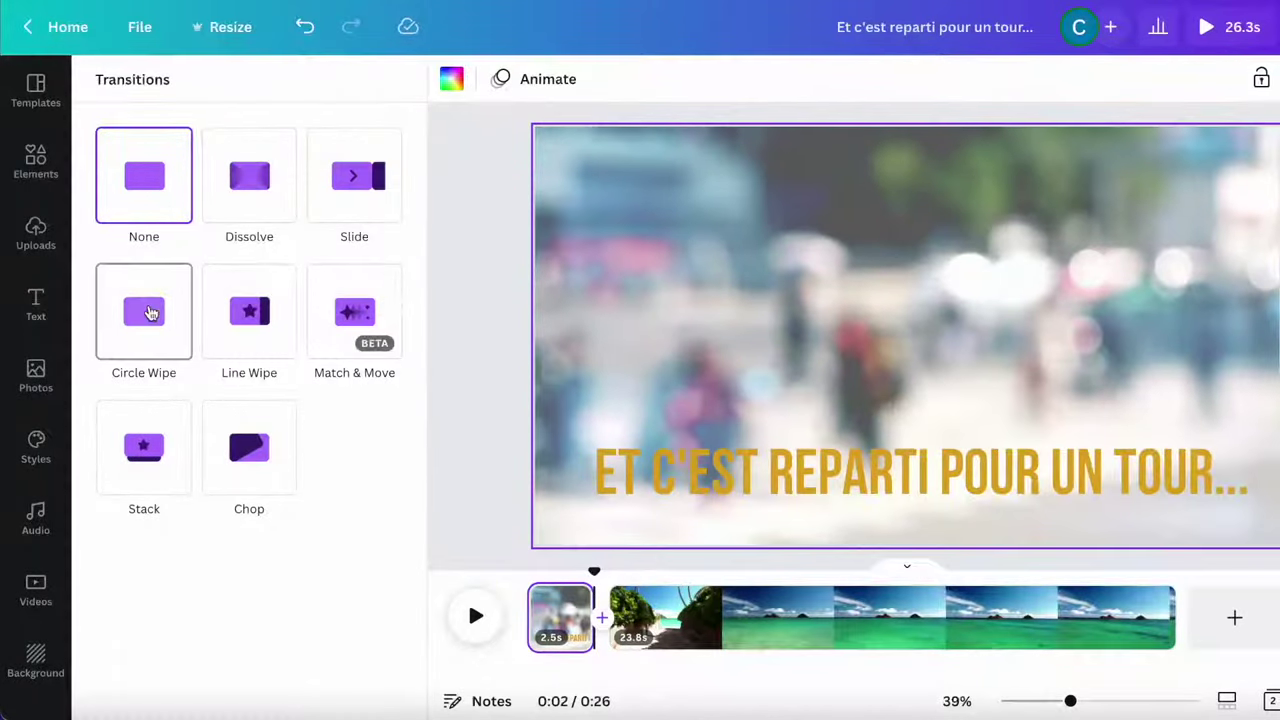
{"action": "left_click", "coordinate": [147, 312]}
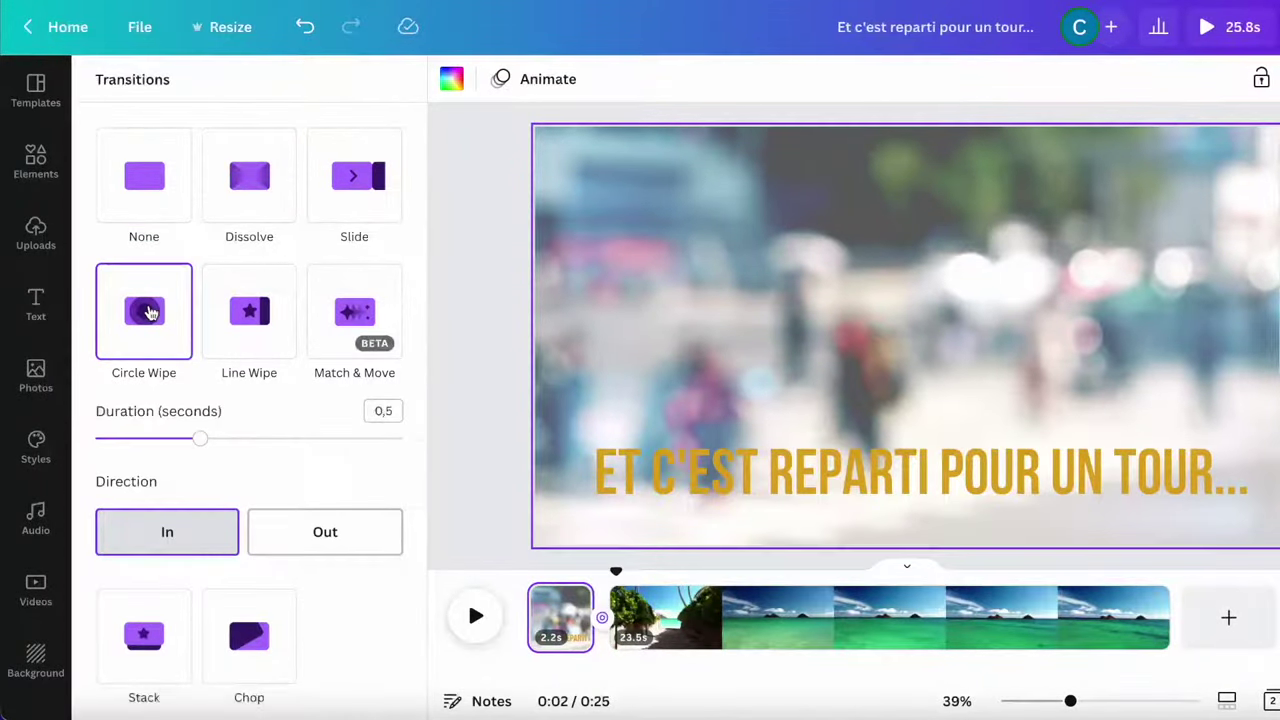
{"action": "scroll", "coordinate": [190, 530], "scroll_direction": "down", "scroll_amount": 1}
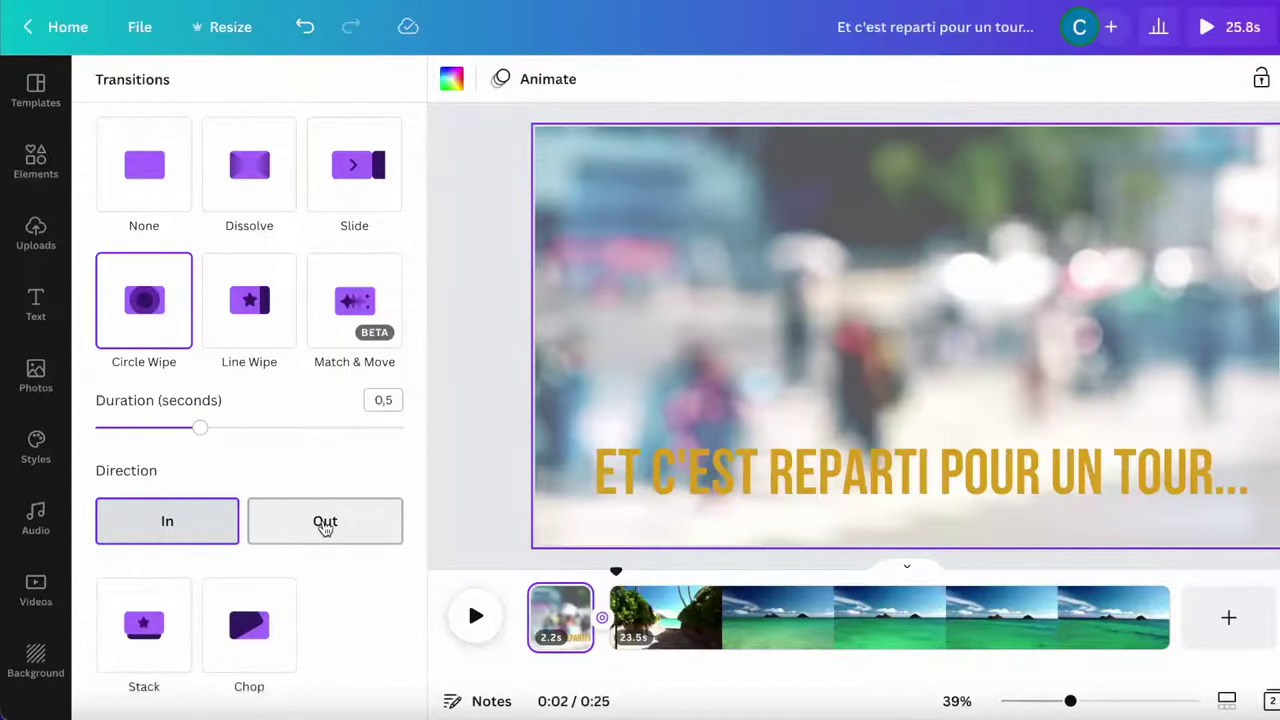
{"action": "left_click", "coordinate": [324, 526]}
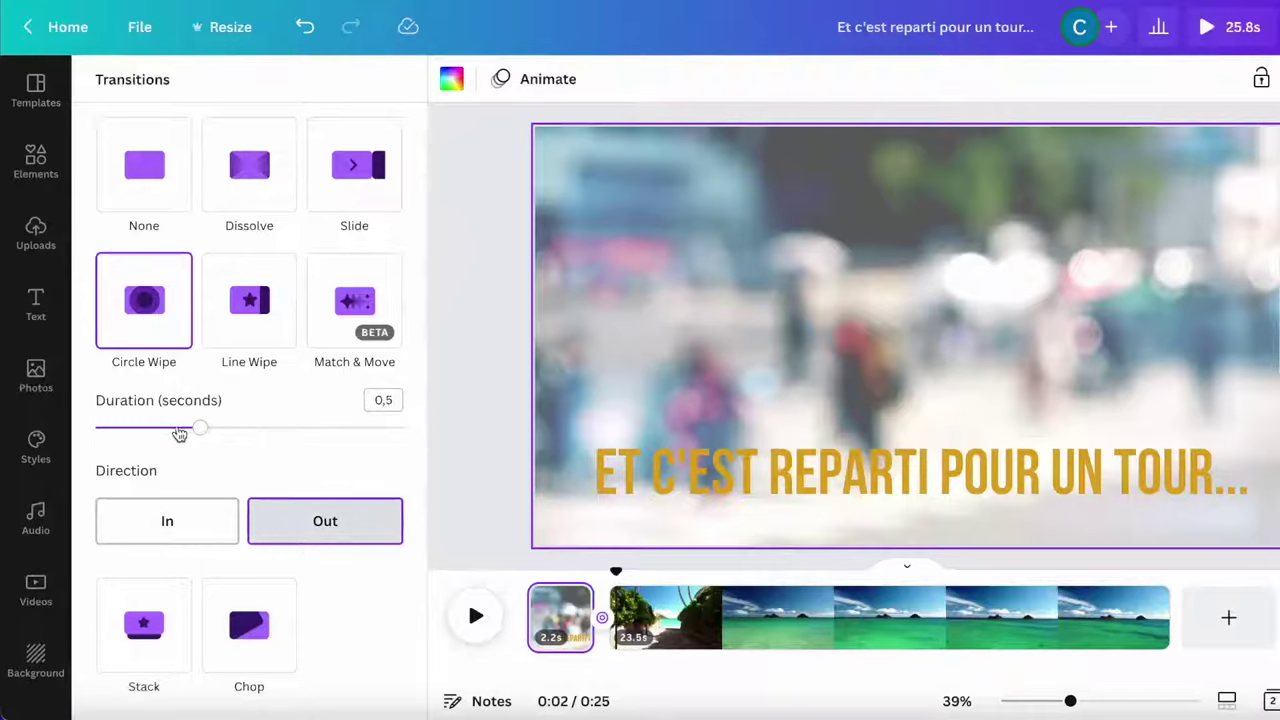
{"action": "mouse_move", "coordinate": [206, 433]}
{"action": "left_mouse_down"}
{"action": "mouse_move", "coordinate": [306, 428]}
{"action": "mouse_move", "coordinate": [203, 430]}
{"action": "left_mouse_up"}
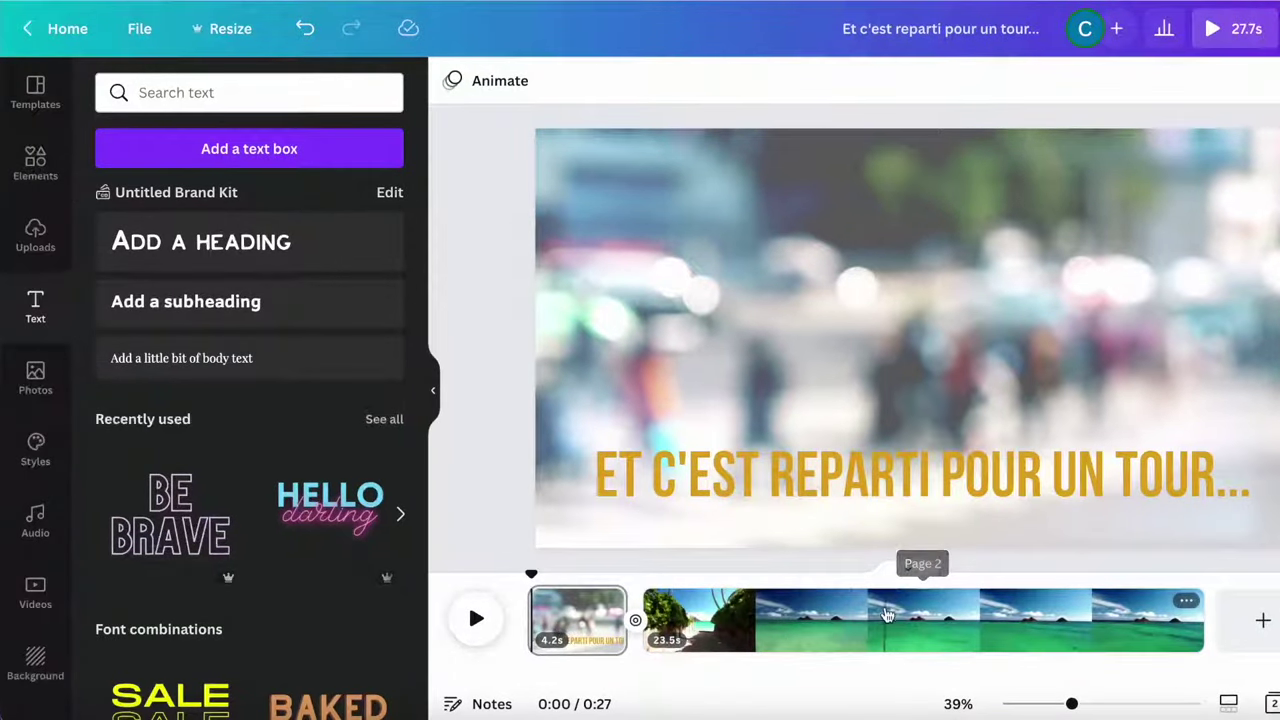
- Preview the Ocean Beach 2 audio, add it to the timeline and align its start with the beach clip
{"action": "left_click", "coordinate": [35, 518]}
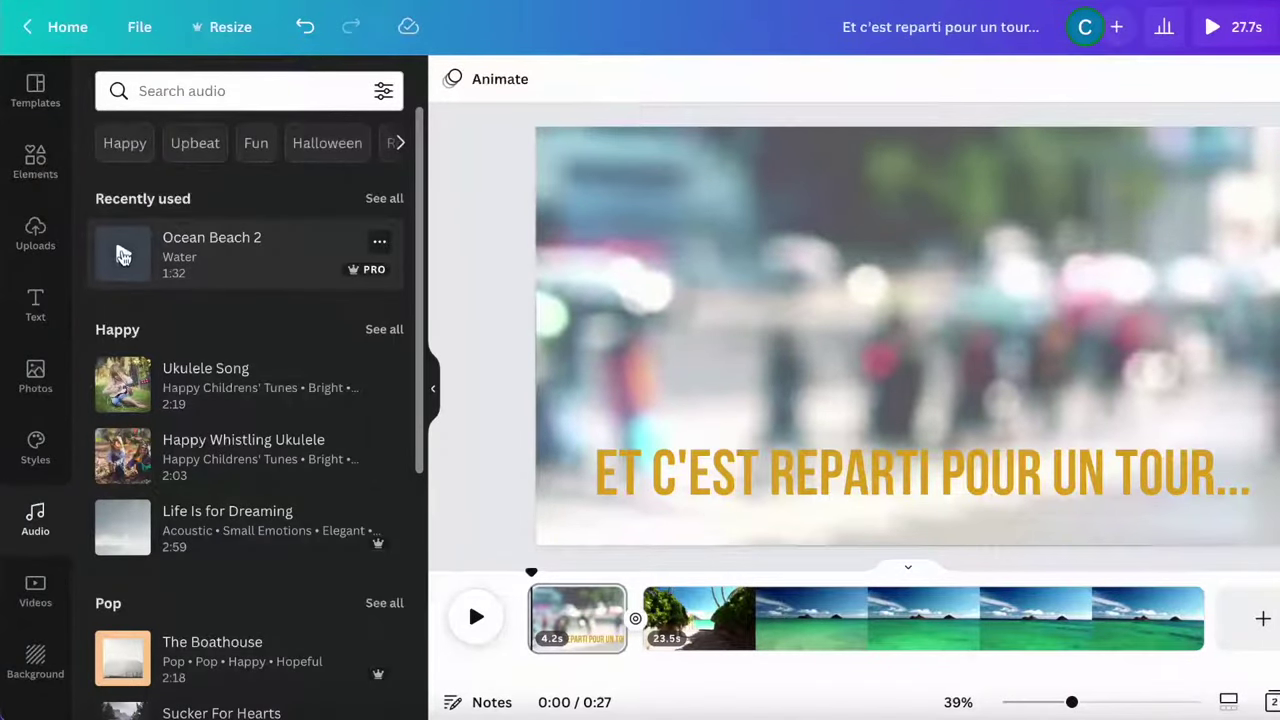
{"action": "left_click", "coordinate": [123, 255]}
{"action": "left_click_drag", "start_coordinate": [200, 257], "coordinate": [687, 634]}
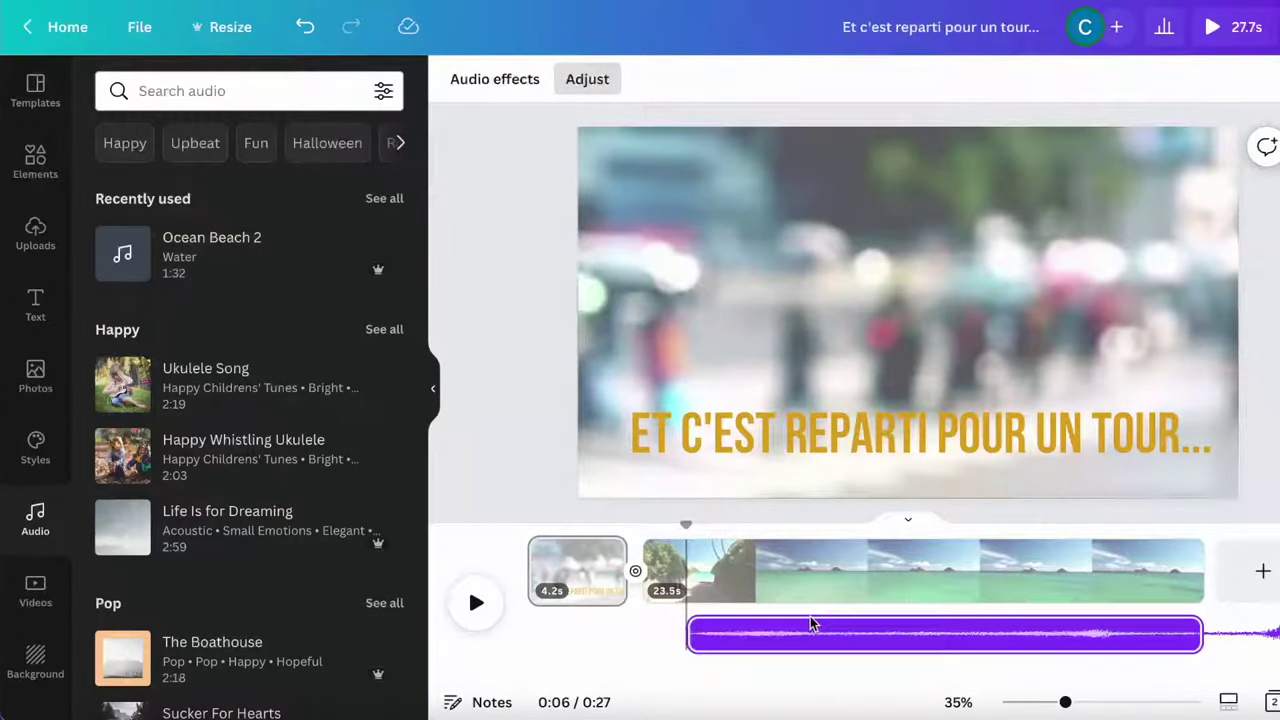
{"action": "left_click", "coordinate": [843, 623]}
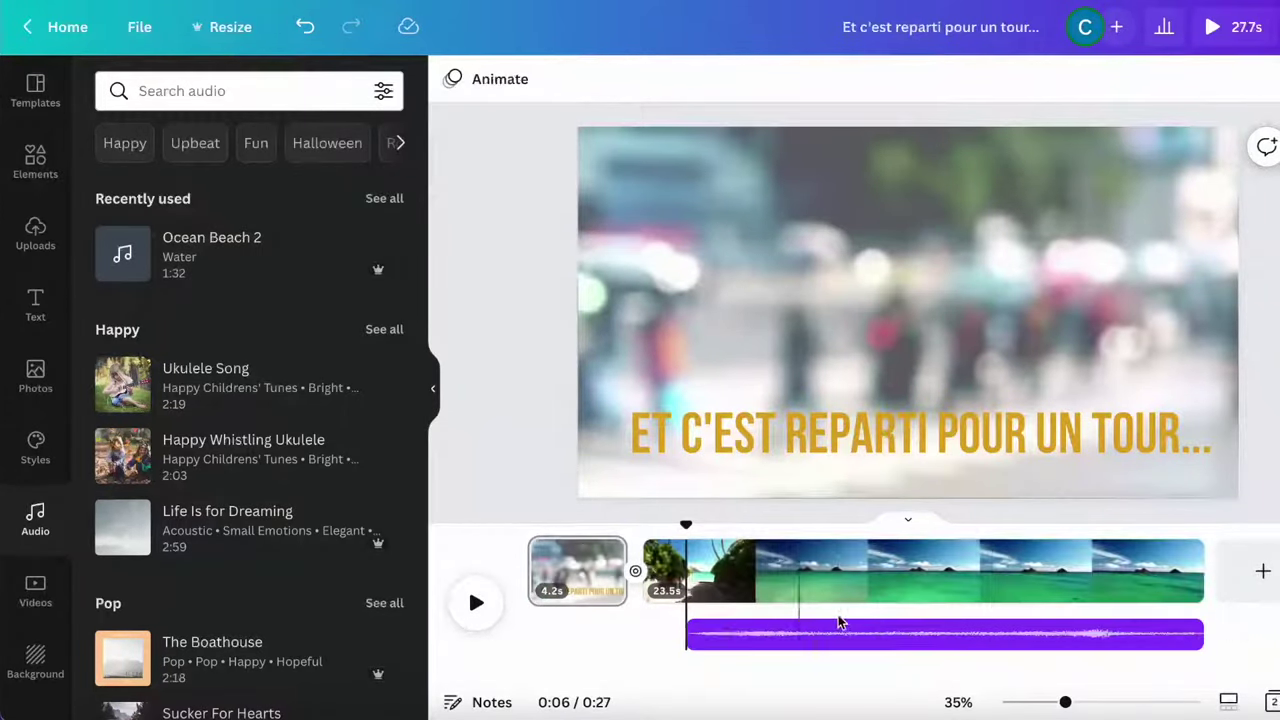
{"action": "left_click", "coordinate": [1174, 623]}
{"action": "left_click_drag", "start_coordinate": [1174, 623], "coordinate": [1128, 624]}
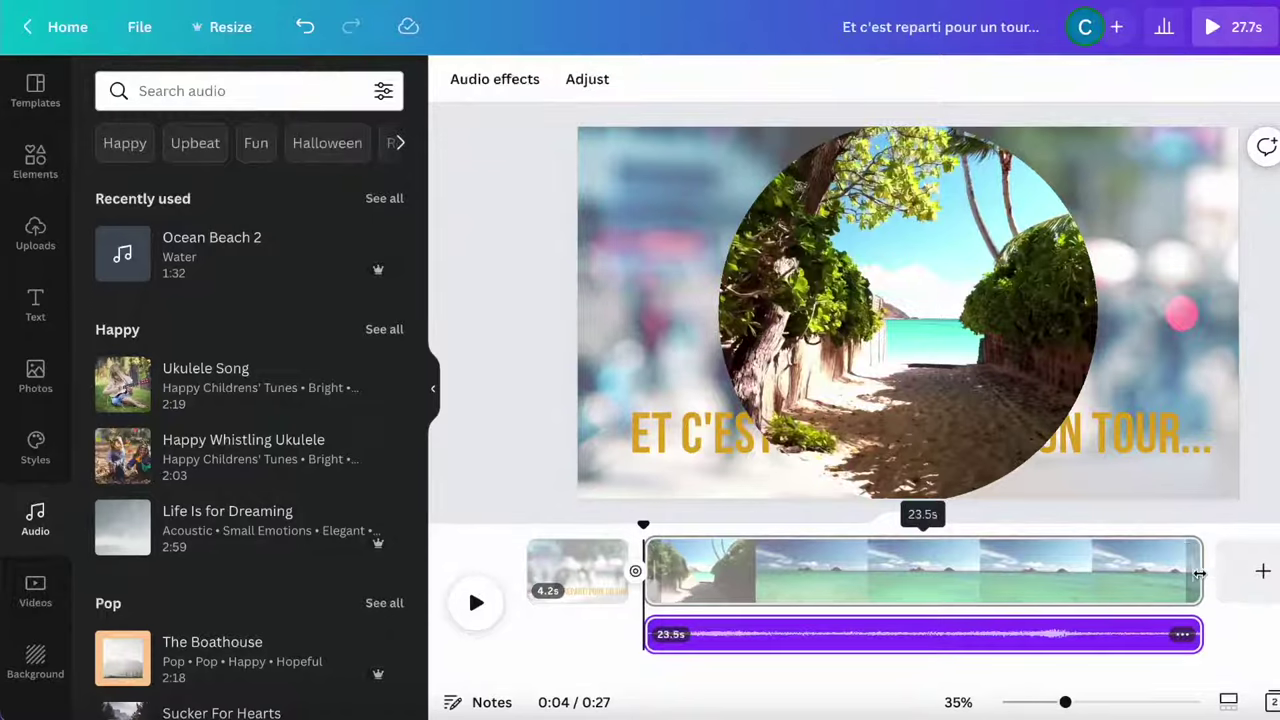
- Shorten the beach clip to 9.9 s by trimming its end, and select the audio track
{"action": "left_click_drag", "start_coordinate": [1201, 571], "coordinate": [818, 576]}
{"action": "left_click", "coordinate": [760, 633]}
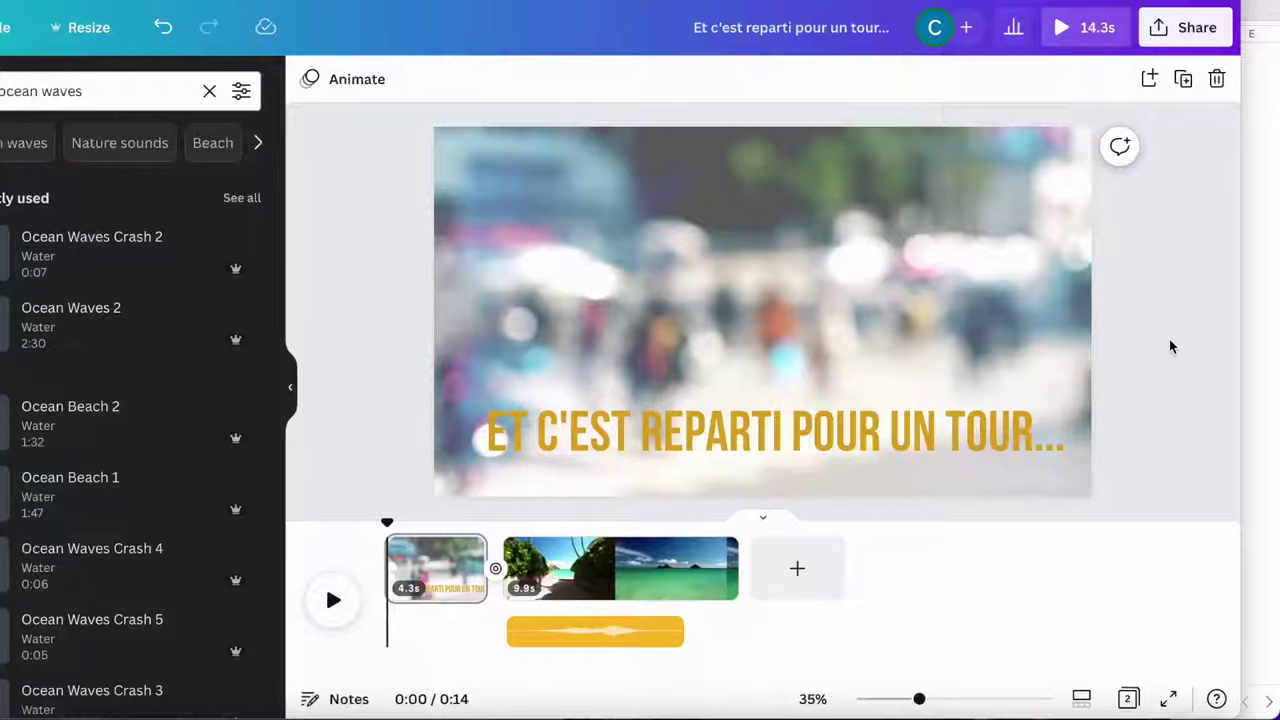
- Add the presenter note "ah qu'est-ce que c'était bien, c'est passé trop vite !" to page 1
{"action": "left_click", "coordinate": [310, 699]}
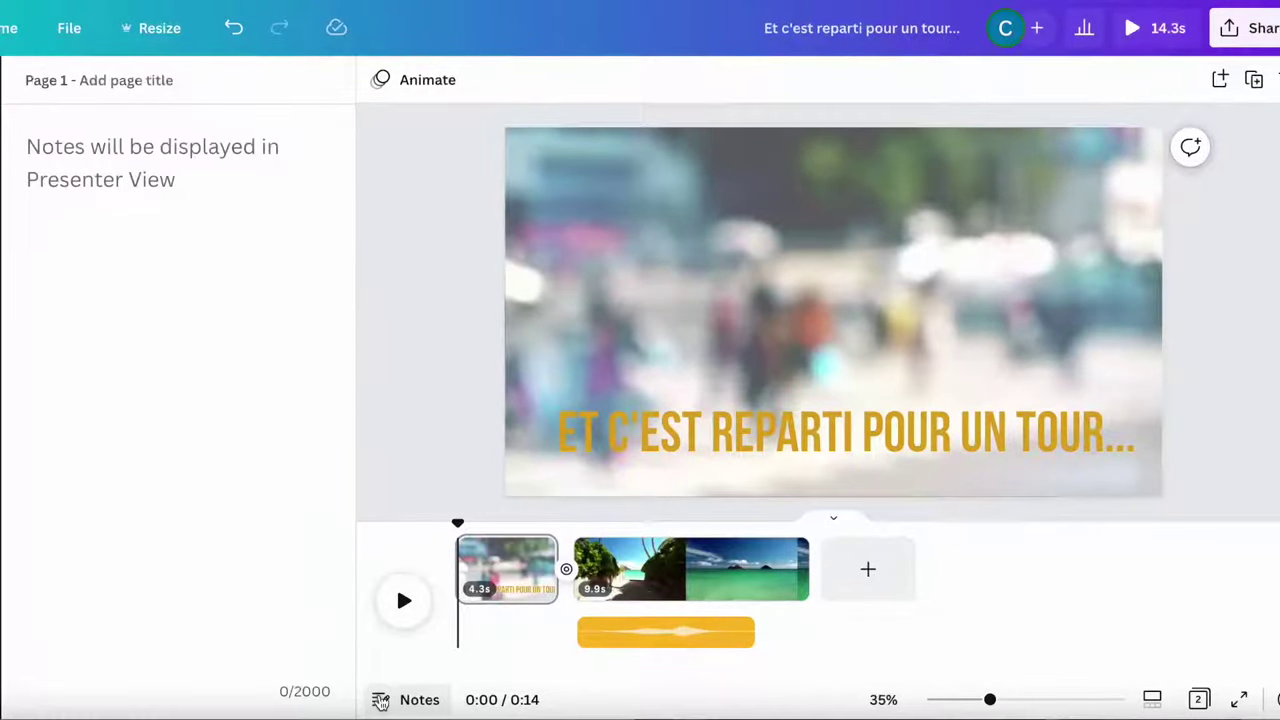
{"action": "type", "text": "ah qu'est-ce que c'était bien"}
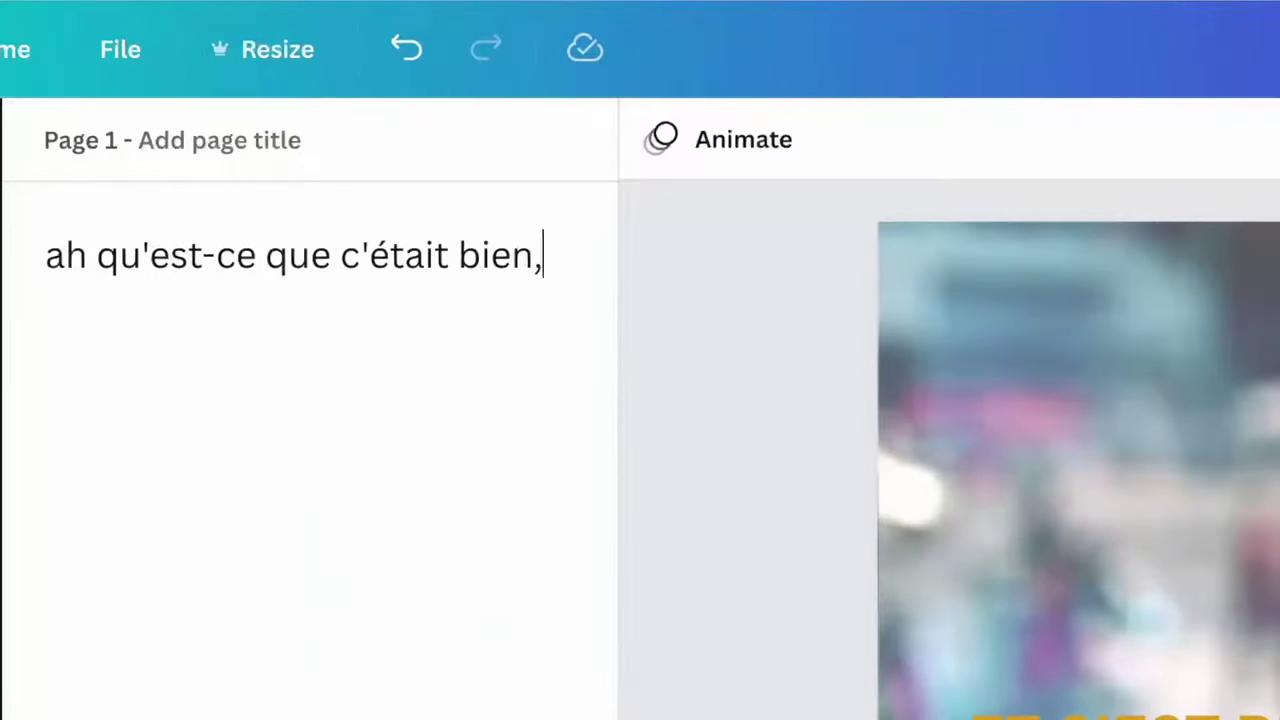
{"action": "type", "text": ", c'est passé trop vite !"}
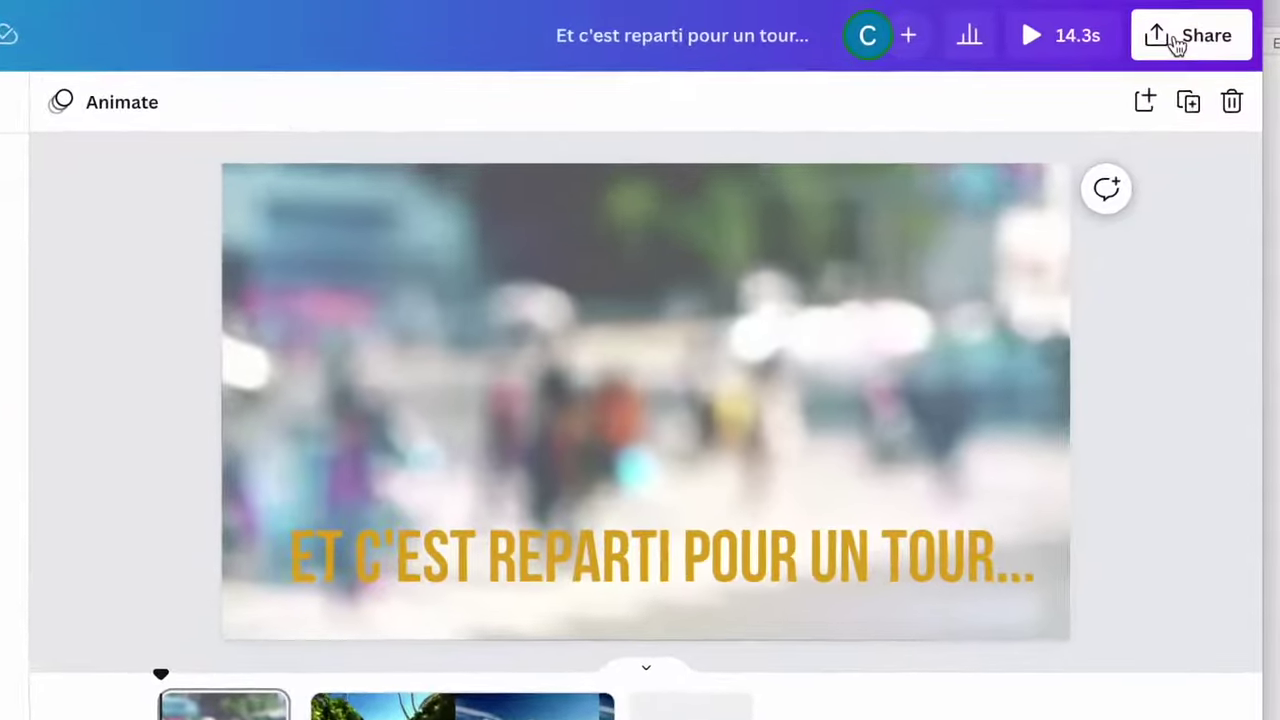
- Open the recording studio through the Present and record sharing option
{"action": "left_click", "coordinate": [1240, 28]}
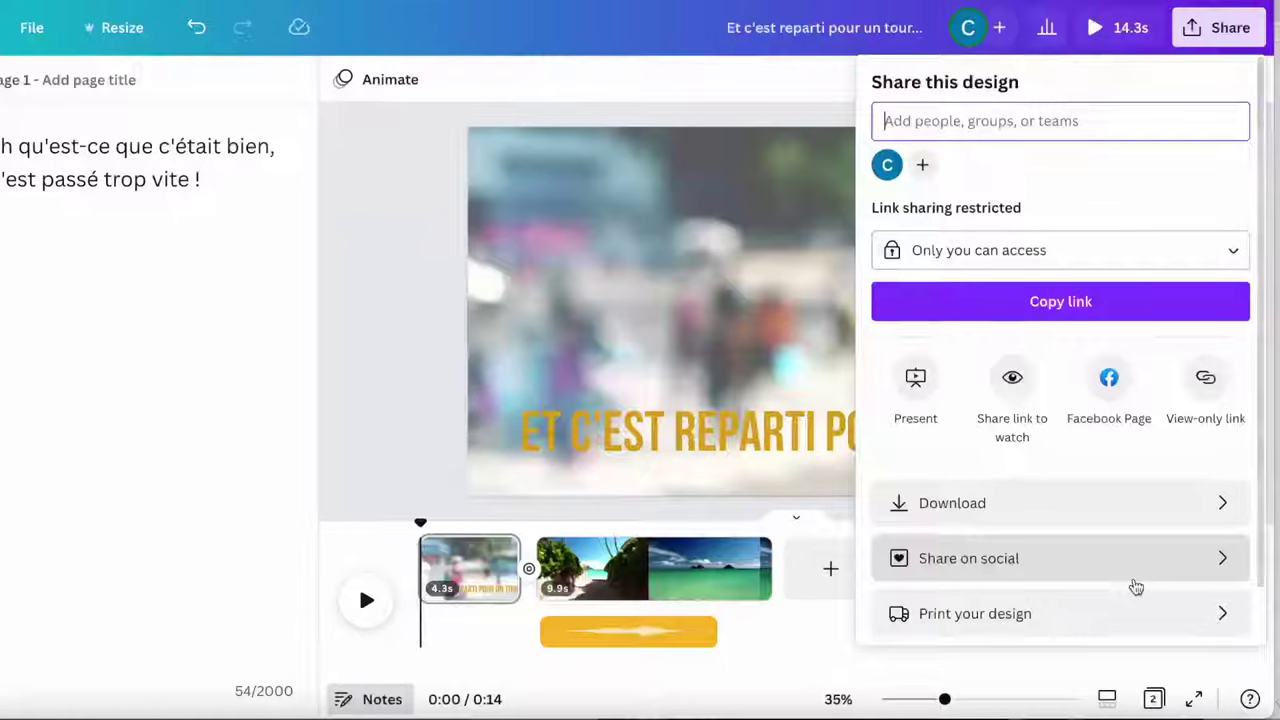
{"action": "scroll", "coordinate": [1136, 587], "scroll_direction": "down", "scroll_amount": 1}
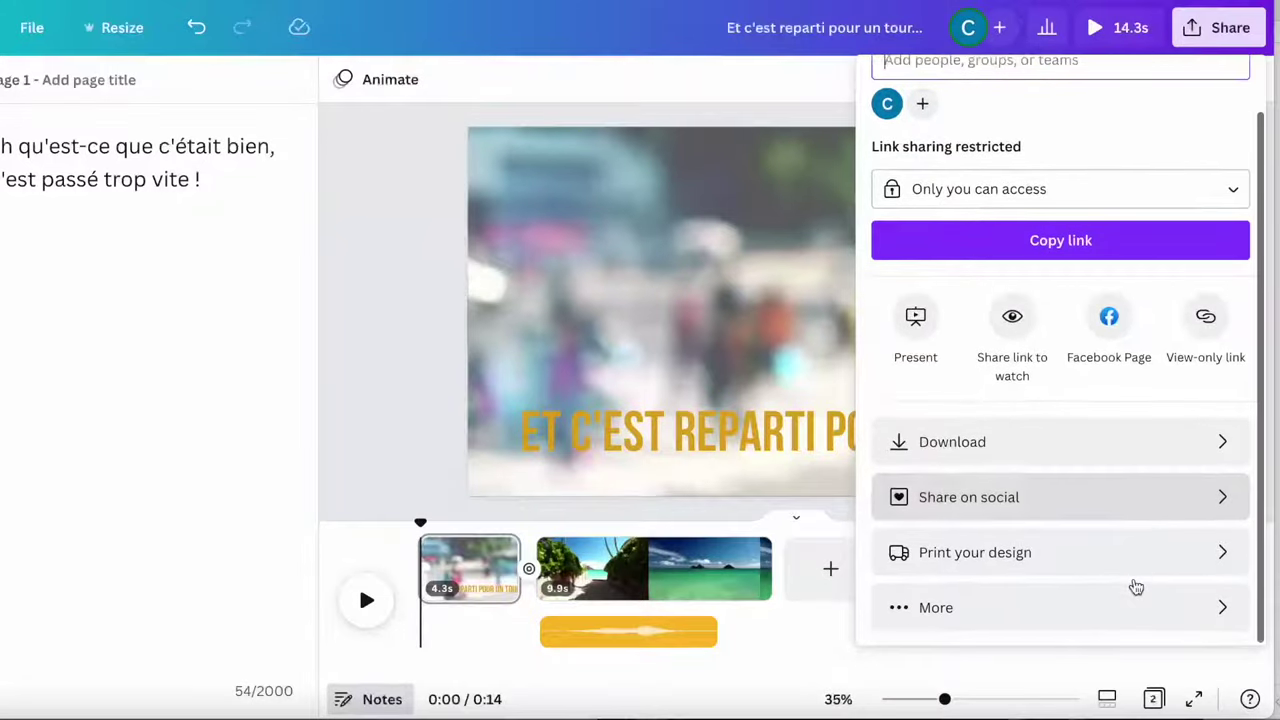
{"action": "left_click", "coordinate": [921, 612]}
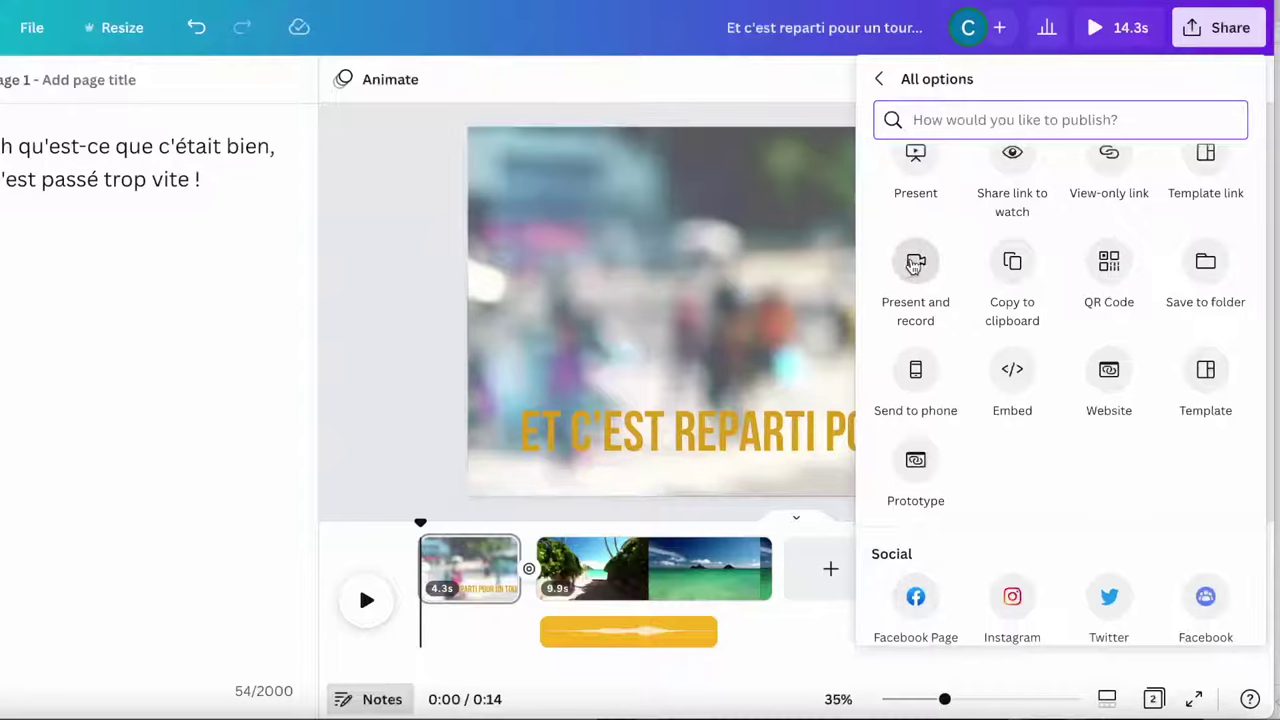
{"action": "left_click", "coordinate": [914, 265]}
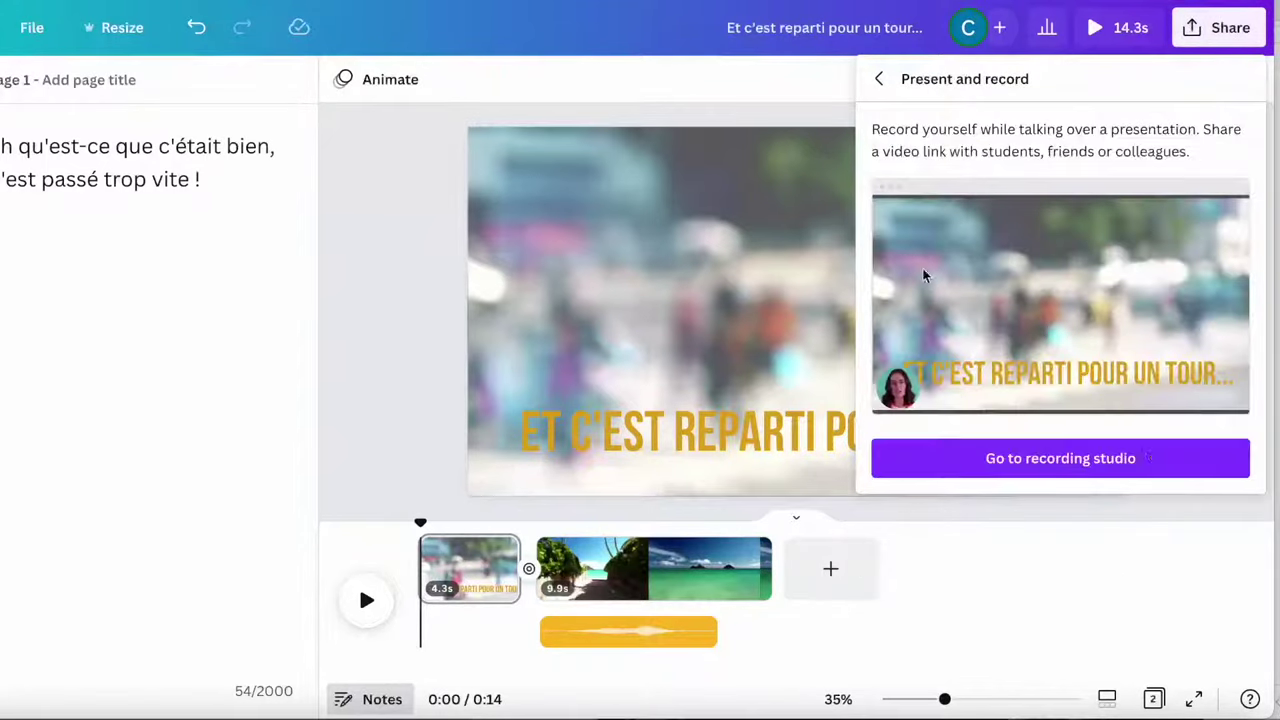
{"action": "left_click", "coordinate": [1060, 467]}
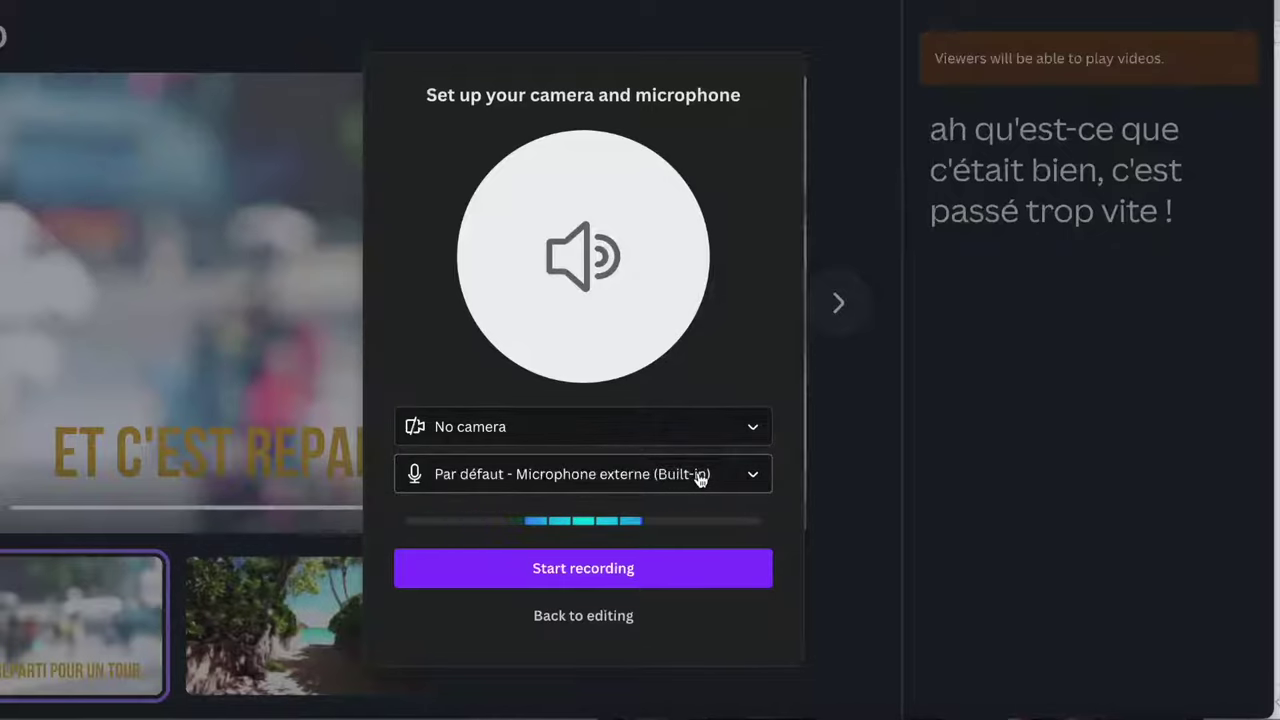
- Record a voice-over using the default external microphone (Built-in) and no camera, and save it on exiting the studio
{"action": "left_click", "coordinate": [752, 478]}
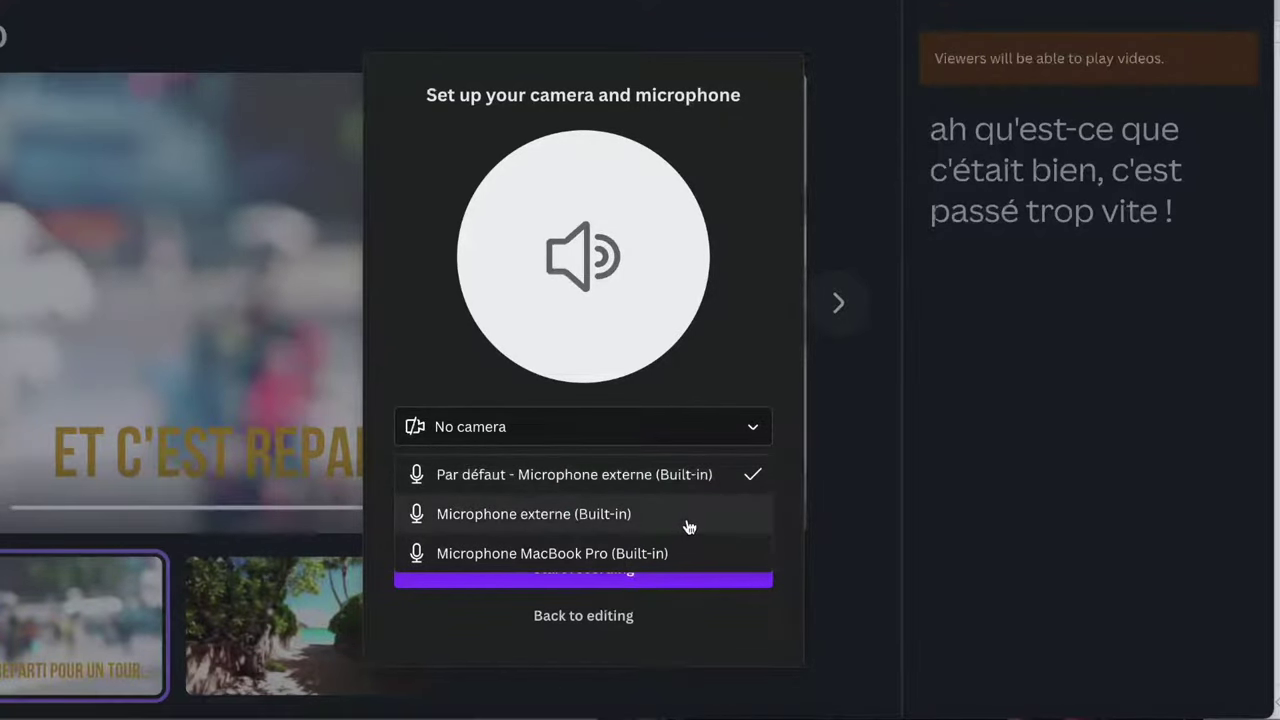
{"action": "left_click", "coordinate": [611, 480]}
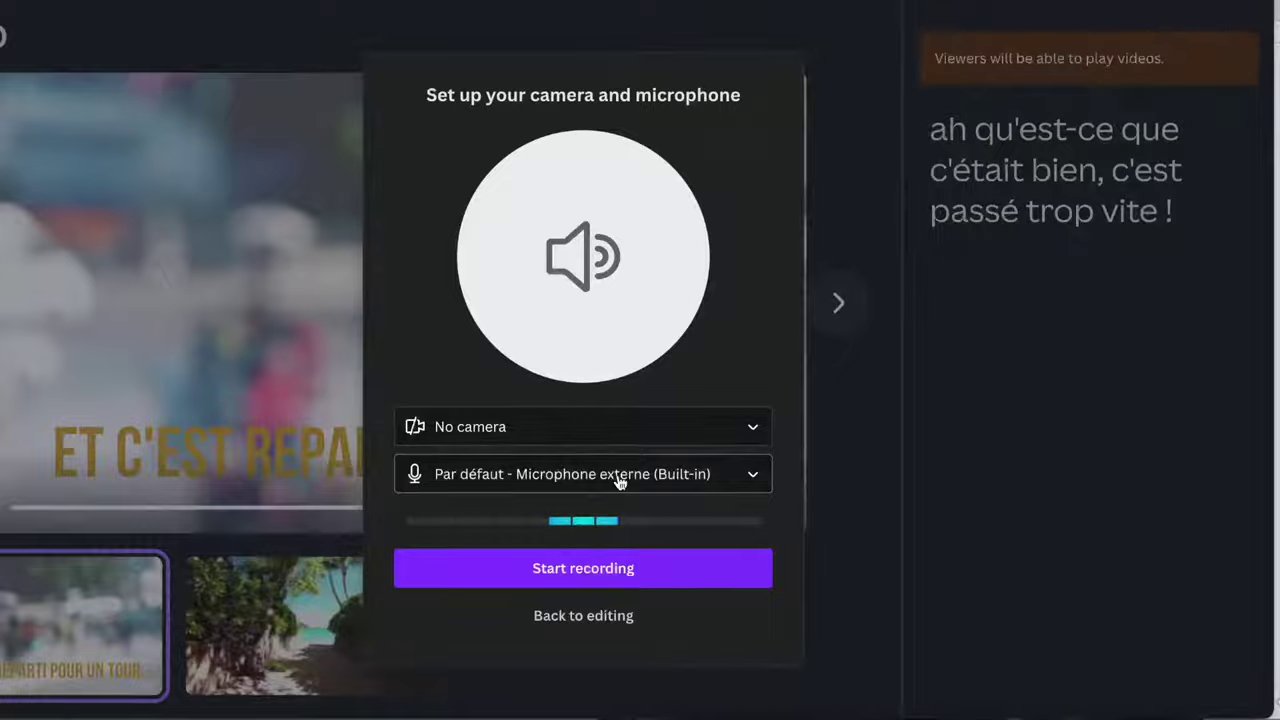
{"action": "left_click", "coordinate": [583, 568]}
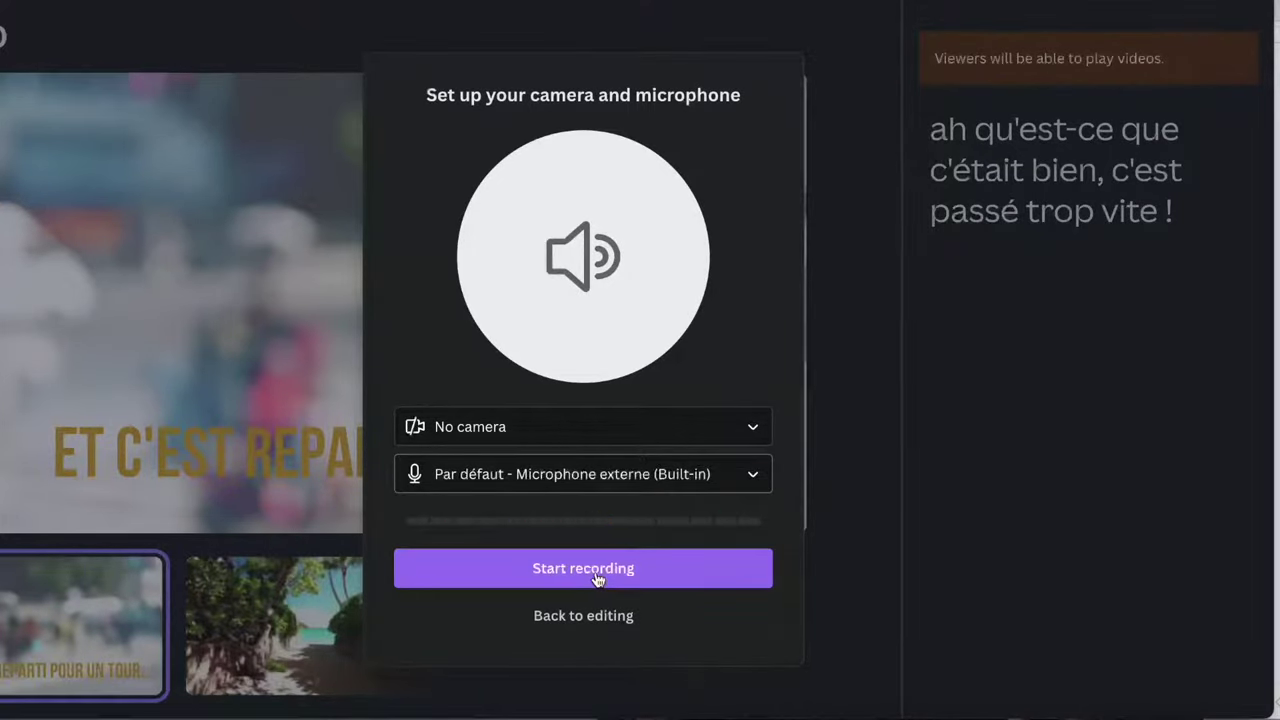
{"action": "left_click", "coordinate": [597, 575]}
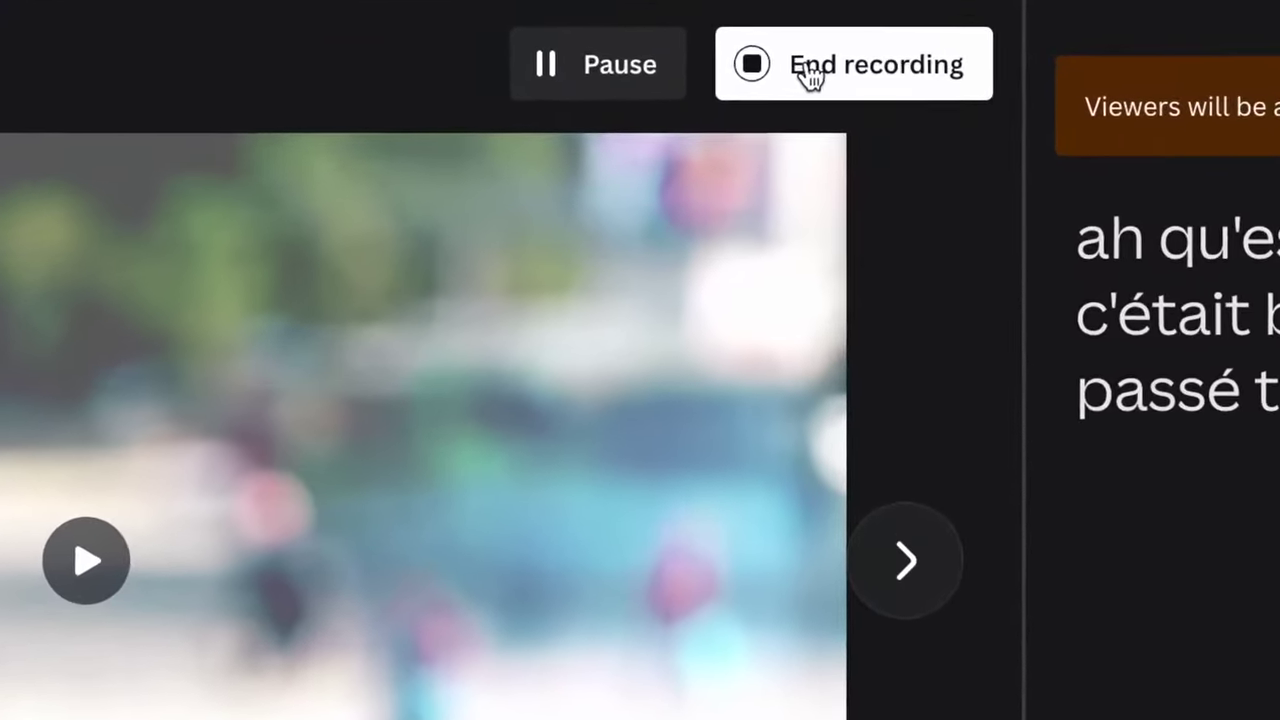
{"action": "left_click", "coordinate": [808, 72]}
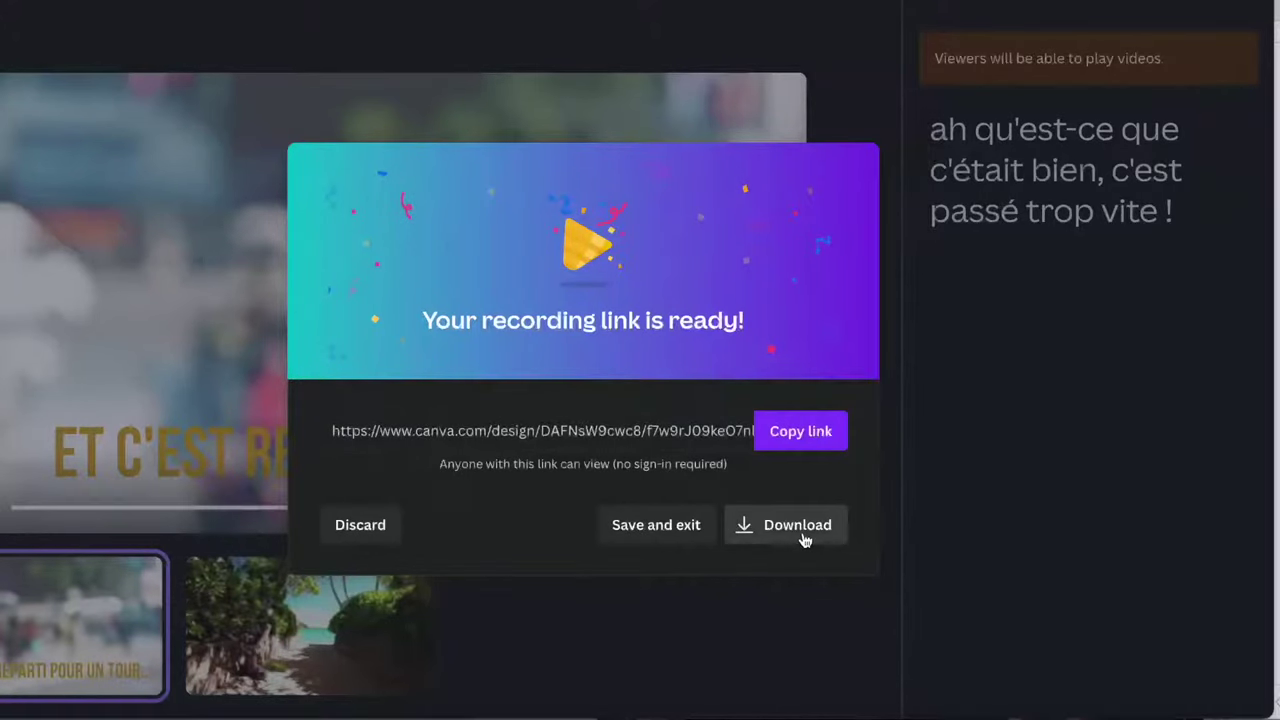
{"action": "left_click", "coordinate": [657, 526]}
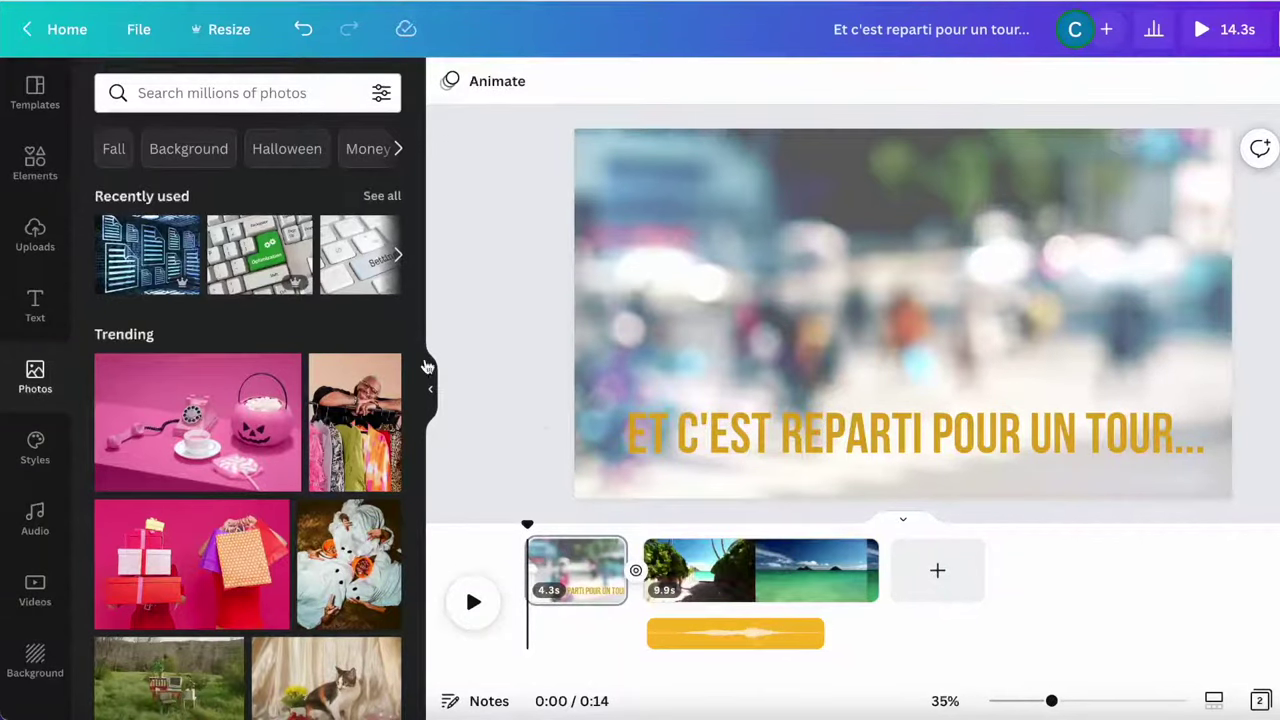
- Add the uploaded 0:43 audio recording from Sep 30, 2022 to the timeline beneath the beach clip, starting with that clip
{"action": "left_click", "coordinate": [35, 236]}
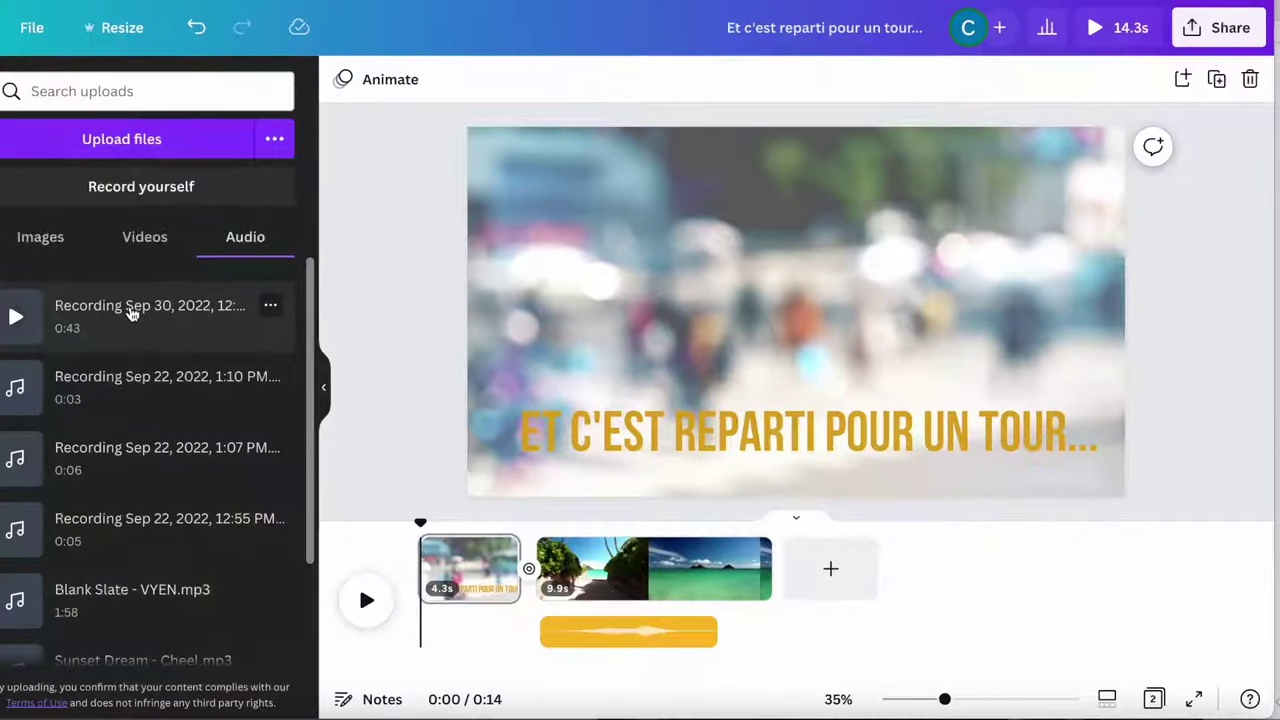
{"action": "left_click_drag", "start_coordinate": [127, 311], "coordinate": [577, 643]}
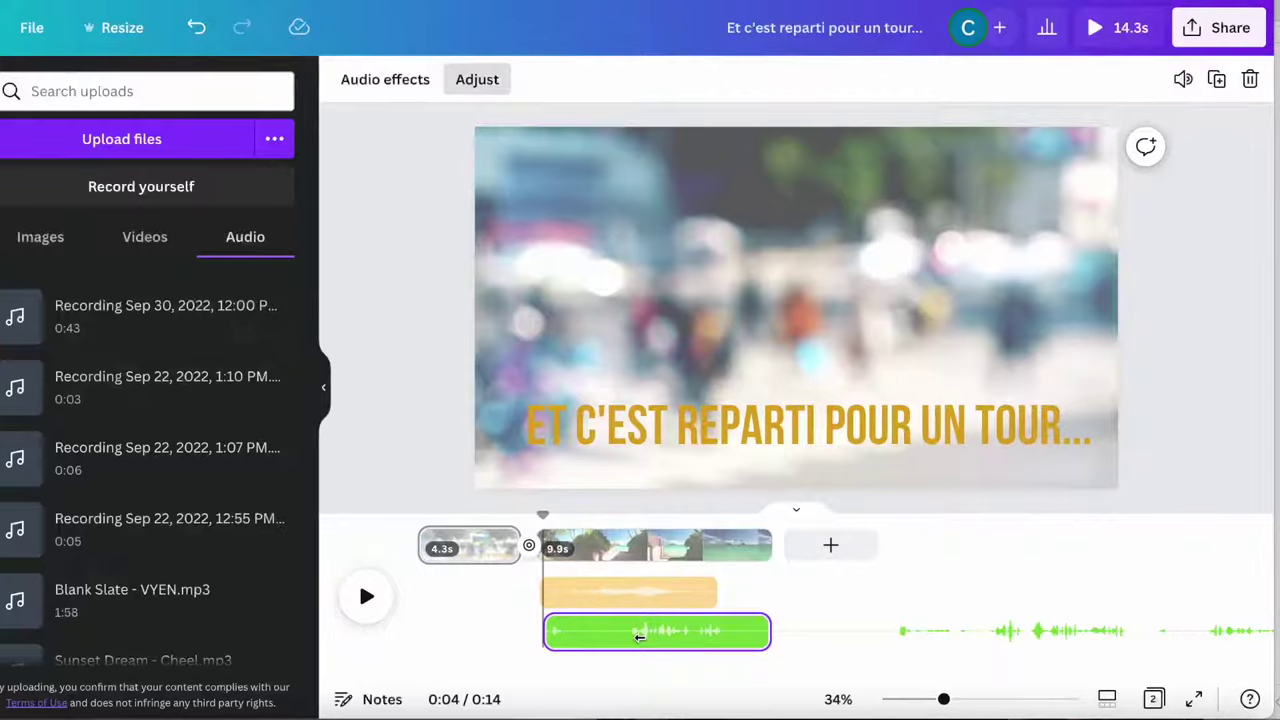
{"action": "left_click", "coordinate": [638, 637]}
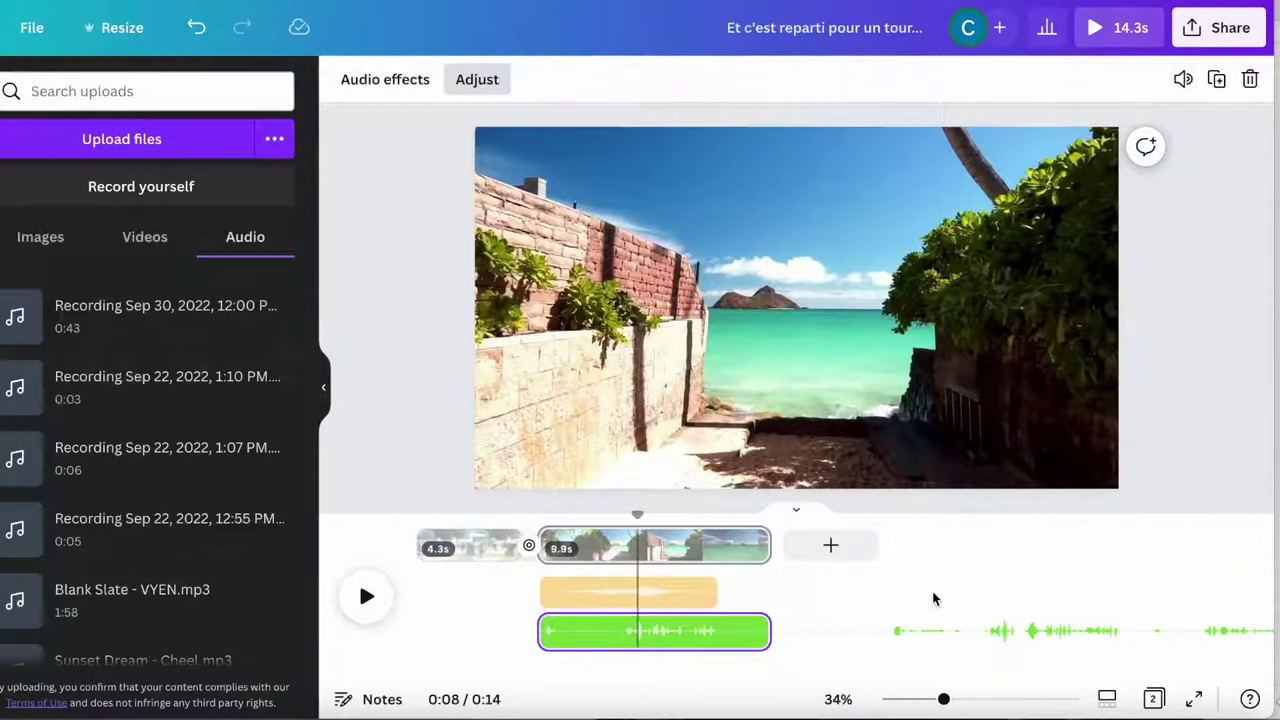
- Adjust which portion of the voice recording plays under the beach clip by sliding its waveform to a passage near its end
{"action": "left_click_drag", "start_coordinate": [760, 630], "coordinate": [622, 632]}
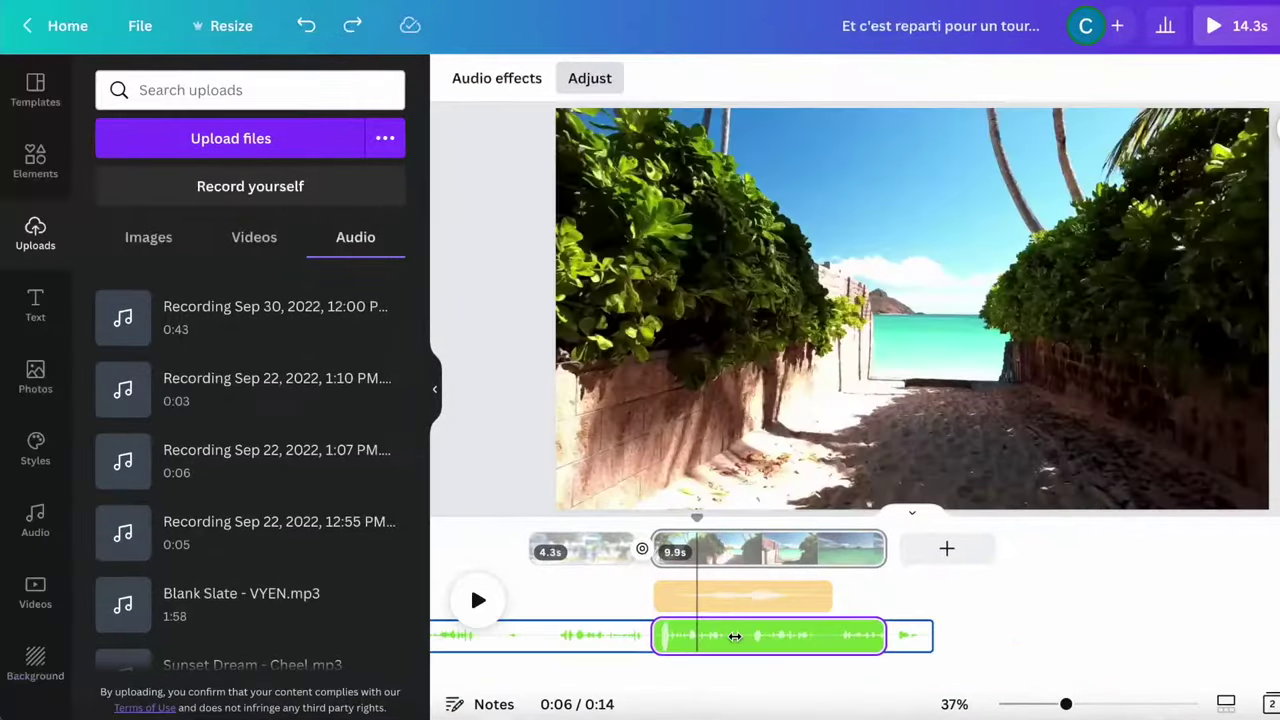
{"action": "left_click_drag", "start_coordinate": [733, 636], "coordinate": [747, 637]}
{"action": "left_click", "coordinate": [664, 633]}
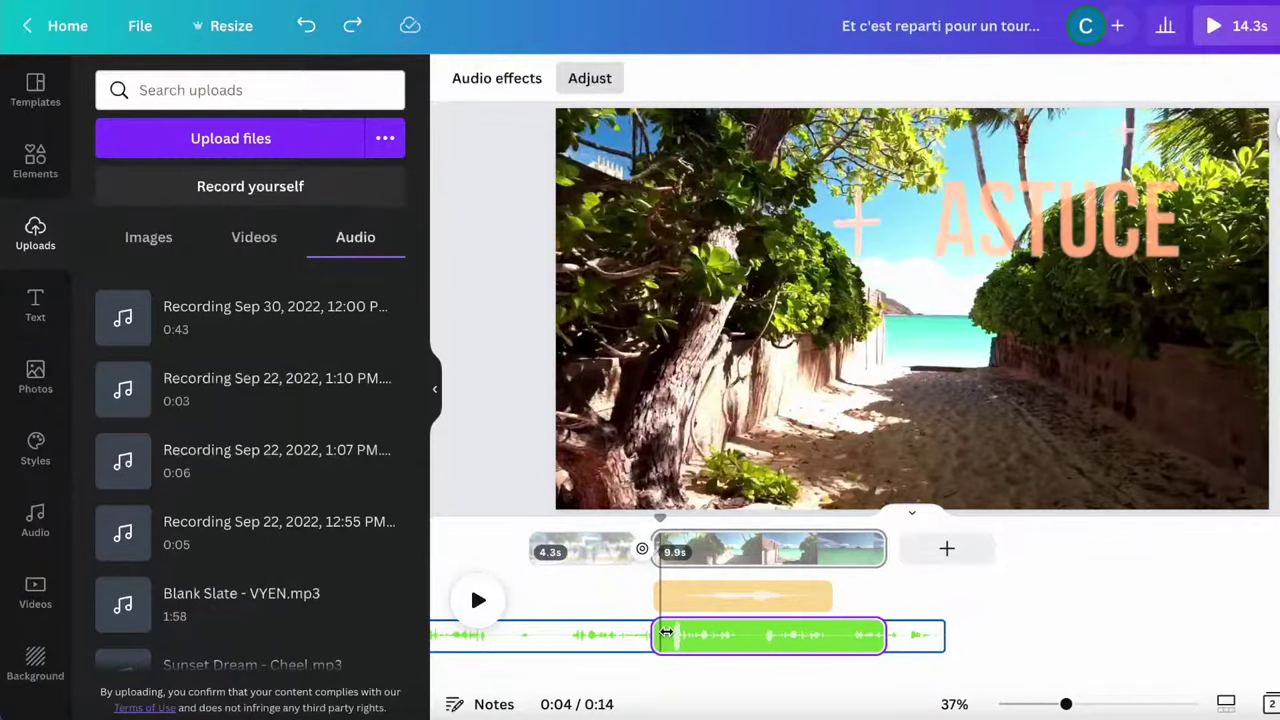
- Split the voice recording at 0:08 on the timeline
{"action": "left_click", "coordinate": [749, 638]}
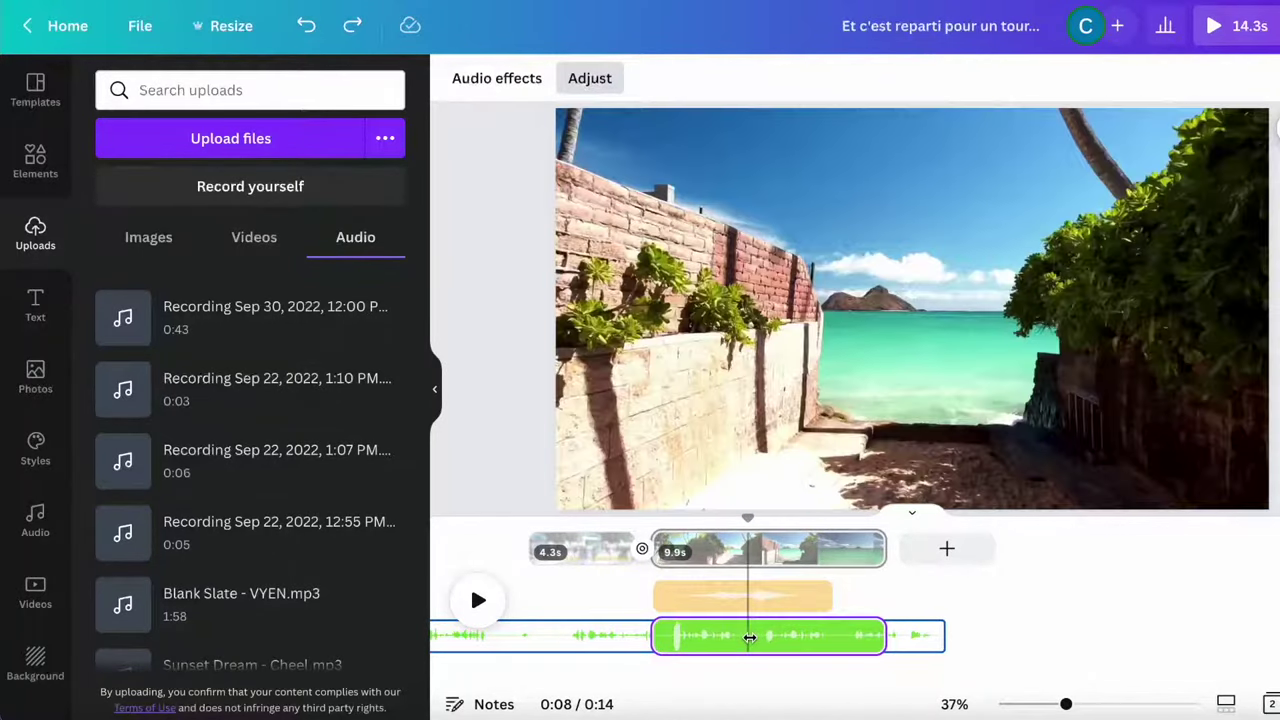
{"action": "right_click", "coordinate": [749, 638]}
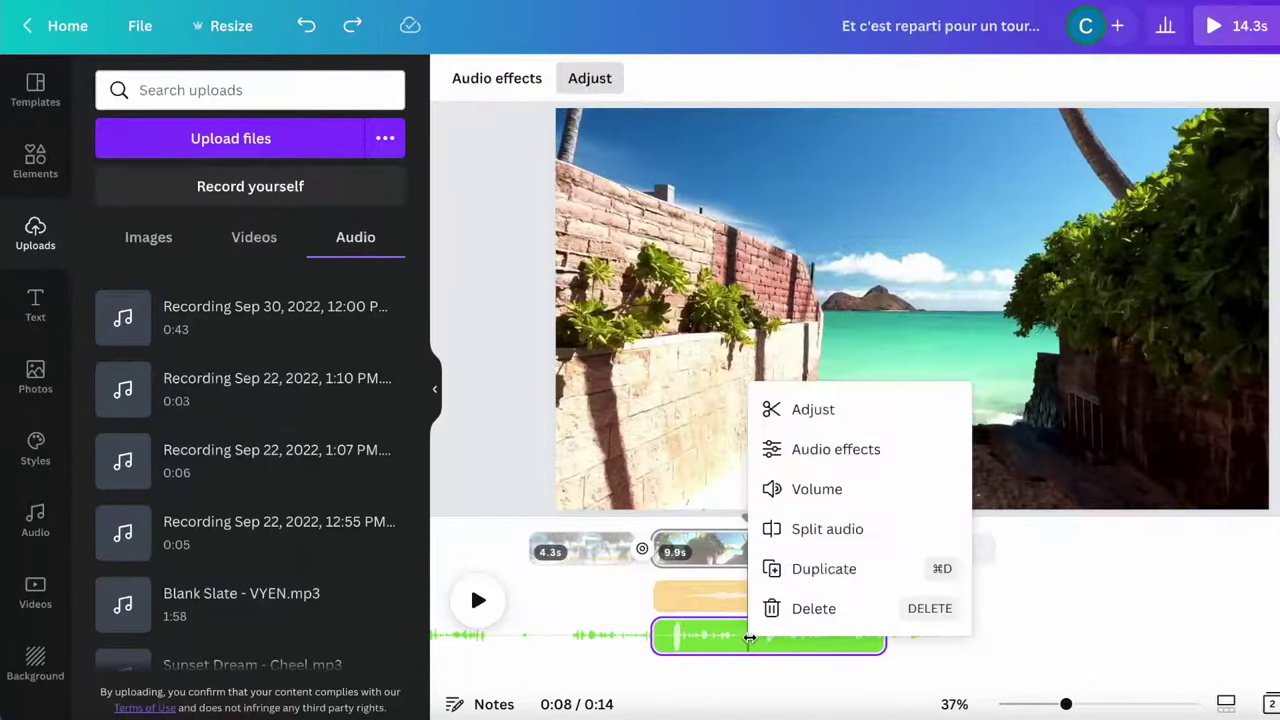
{"action": "left_click", "coordinate": [791, 530]}
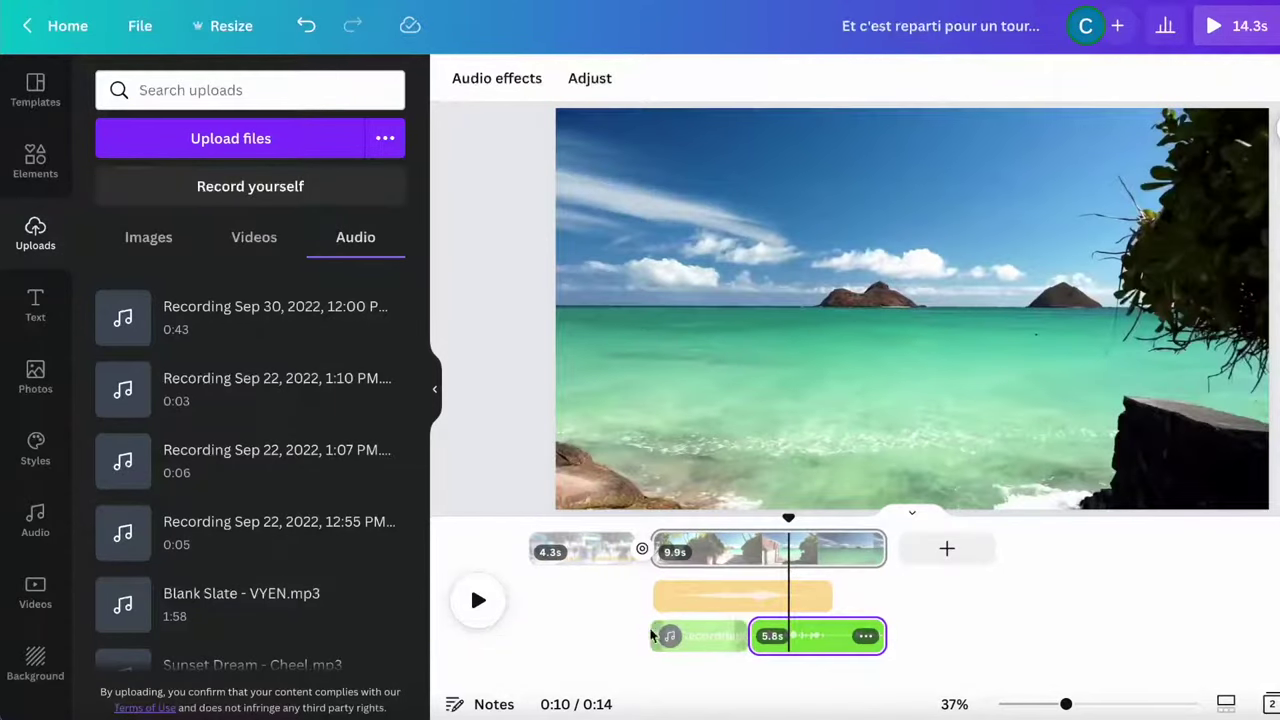
- Trim the end of the second voice recording segment to 4.1 s, and select the first segment
{"action": "left_click", "coordinate": [710, 641]}
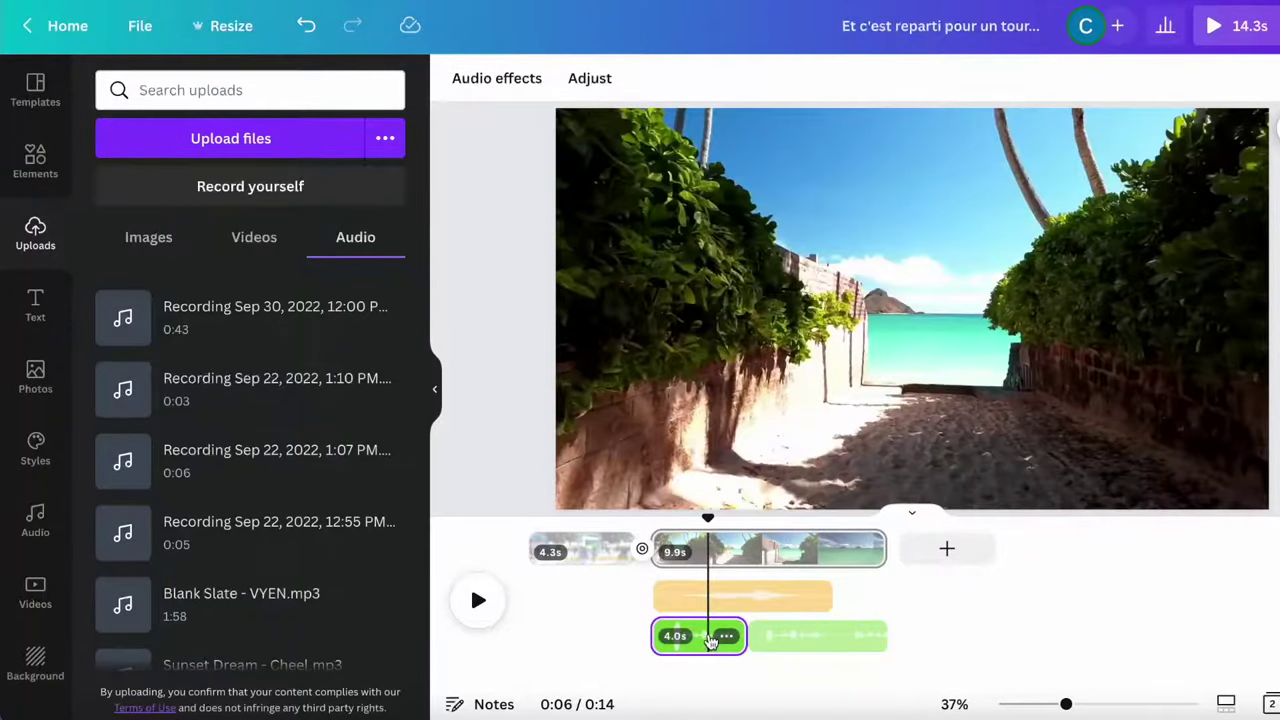
{"action": "left_click", "coordinate": [768, 636]}
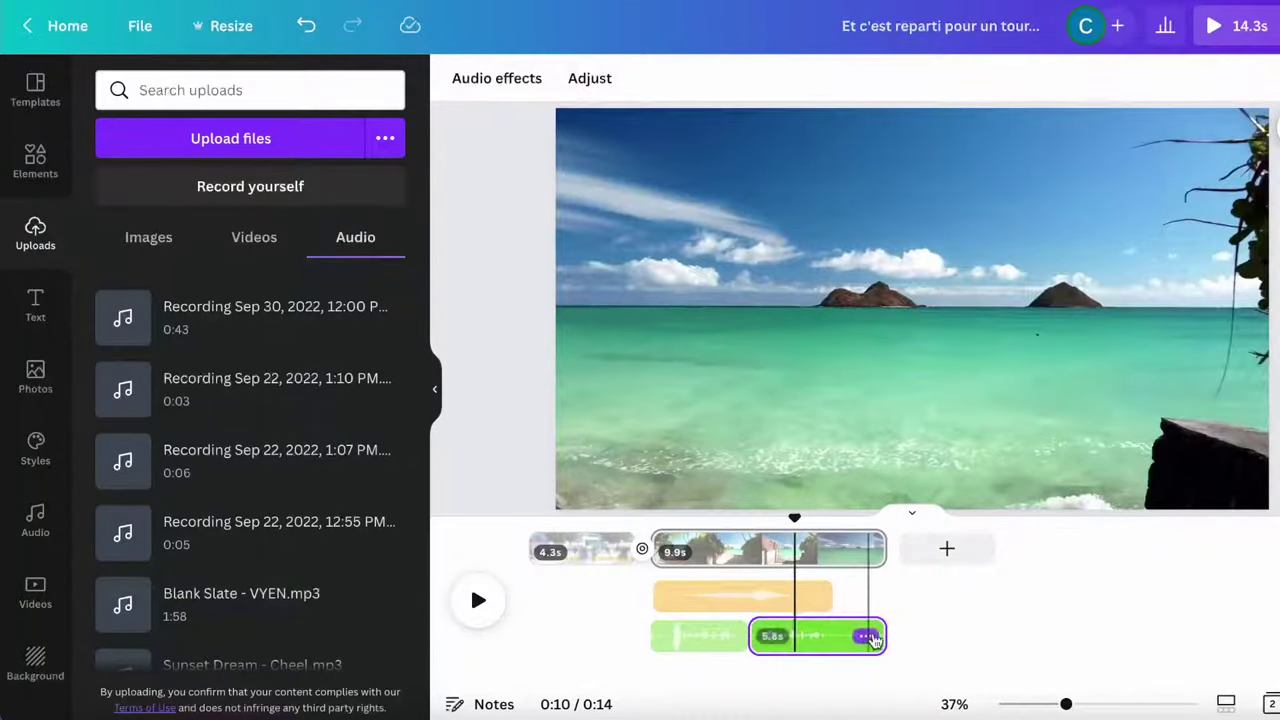
{"action": "left_click_drag", "start_coordinate": [882, 634], "coordinate": [844, 632]}
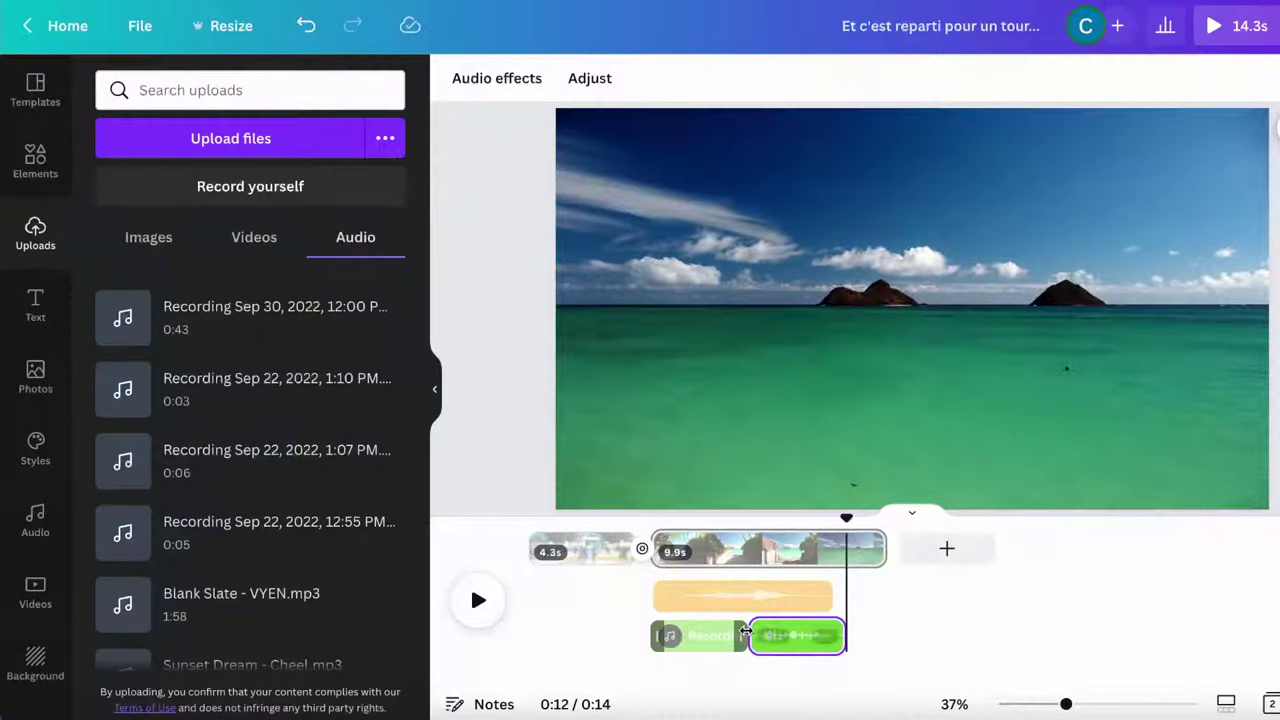
{"action": "left_click_drag", "start_coordinate": [751, 633], "coordinate": [752, 634]}
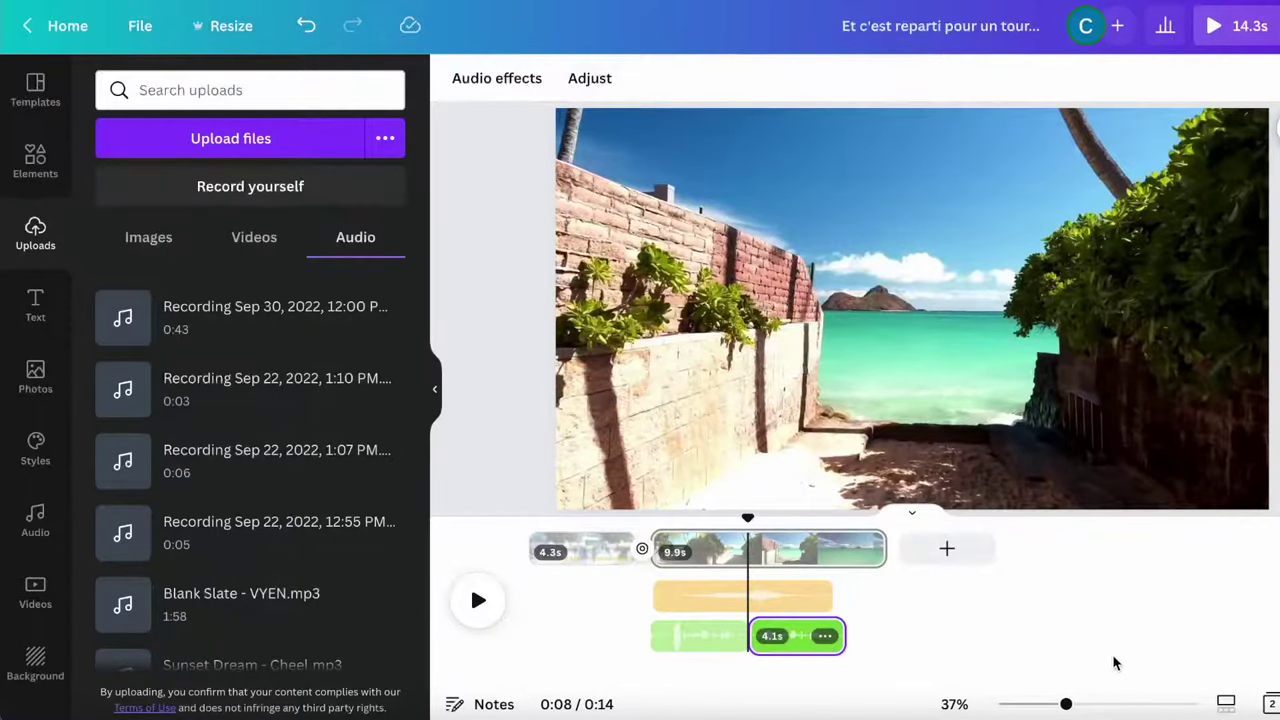
{"action": "left_click", "coordinate": [703, 645]}
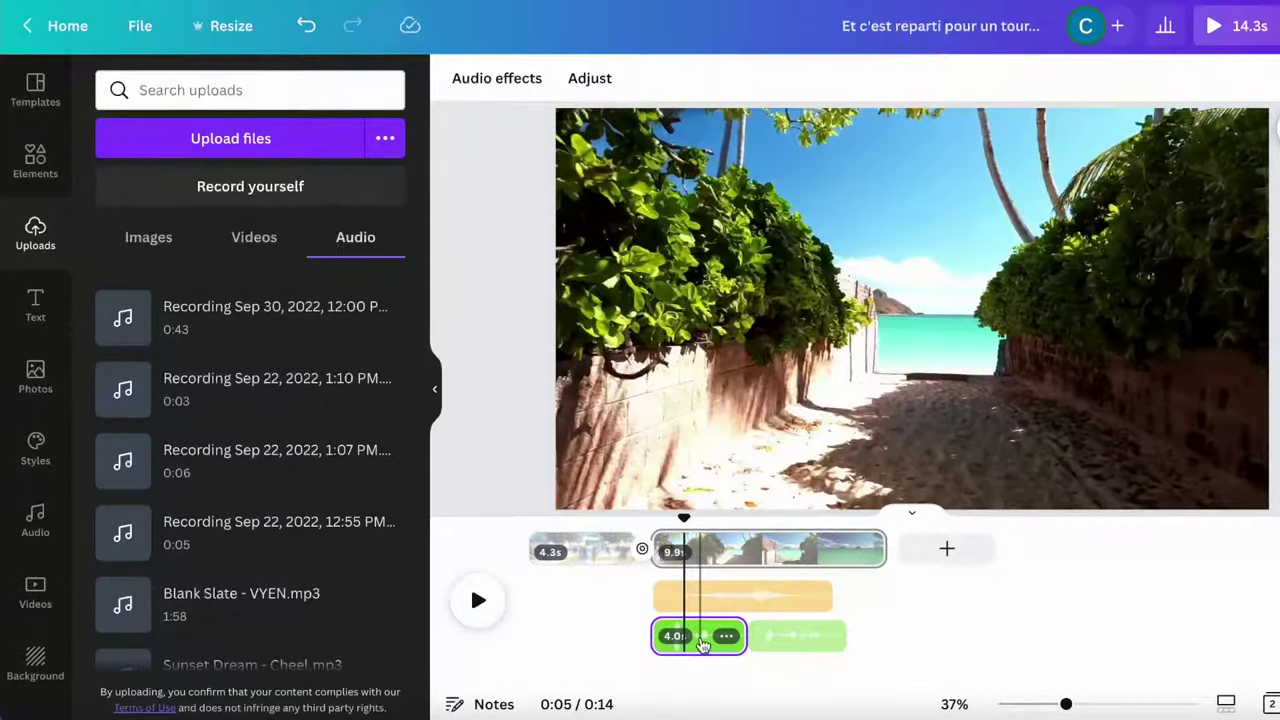